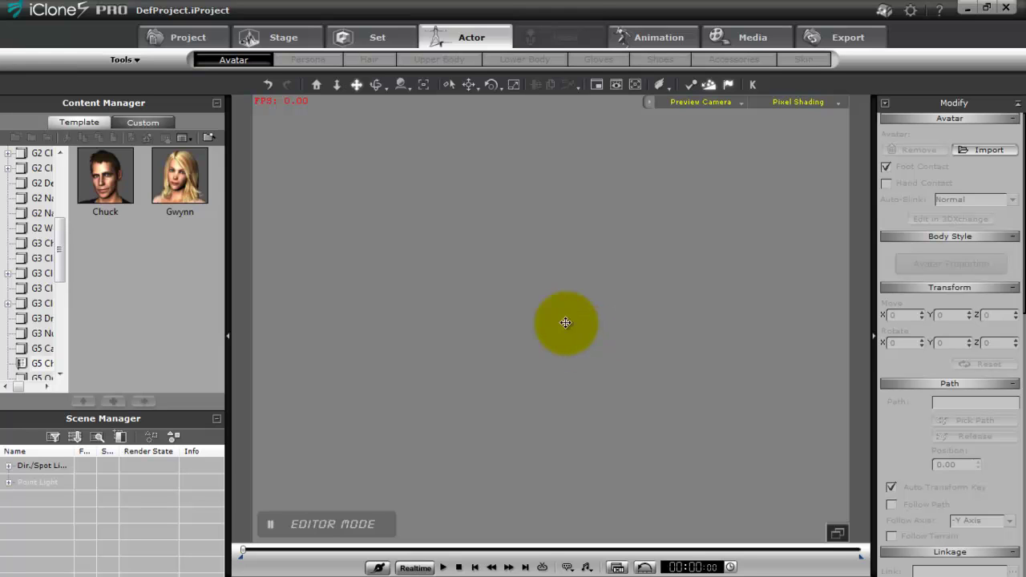
Load the Chuck avatar into the scene and remove his hair
{"action": "double_click", "coordinate": [105, 175]}
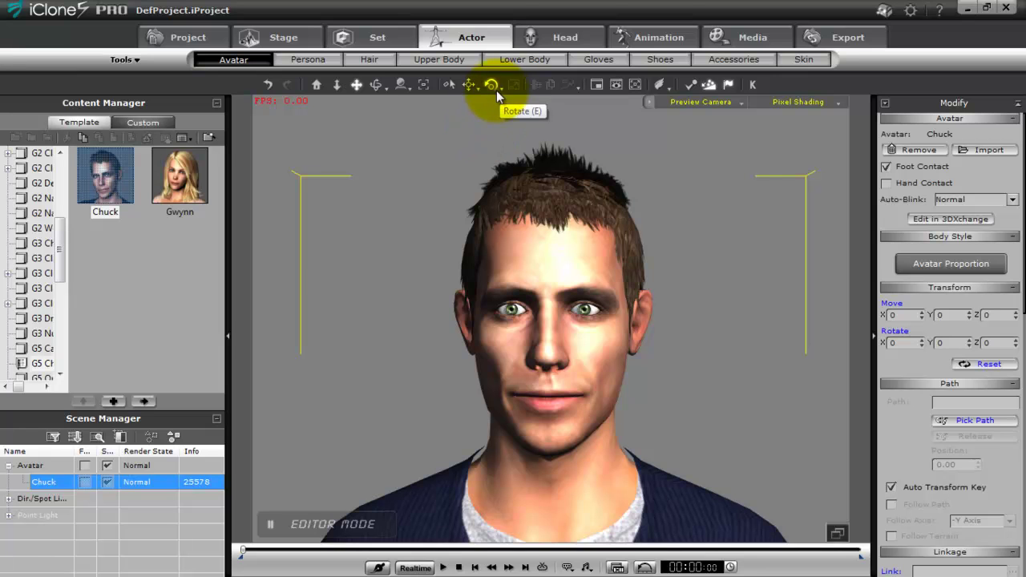
{"action": "left_click", "coordinate": [369, 61]}
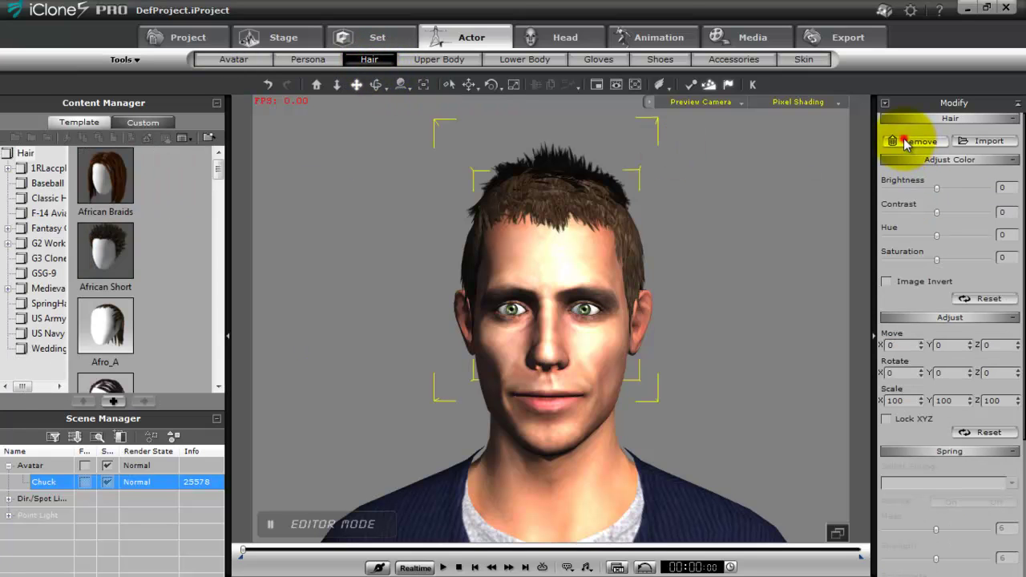
{"action": "left_click", "coordinate": [903, 140]}
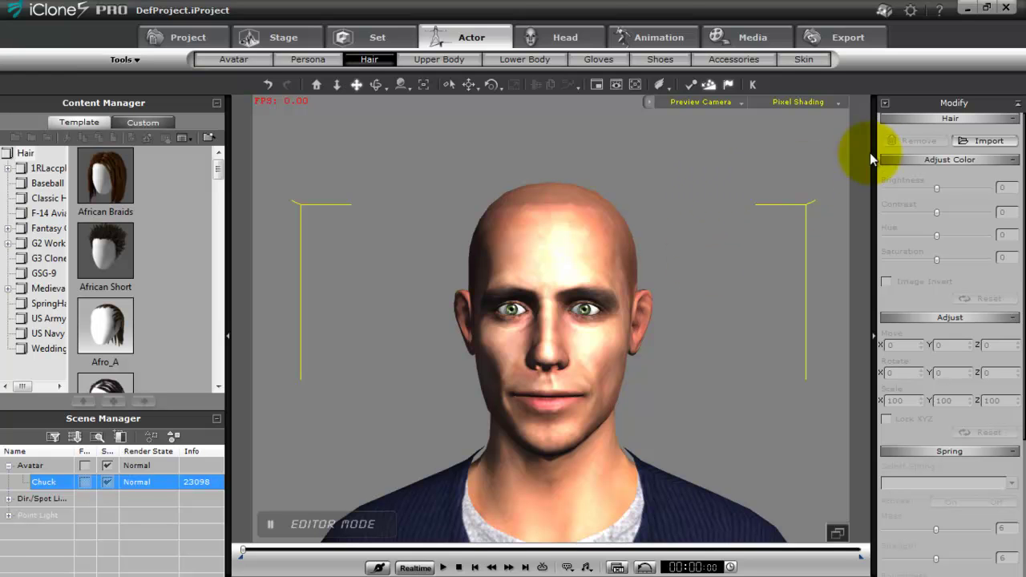
Send the hairless avatar to 3DXchange for editing, without exporting the character already open there
{"action": "left_click", "coordinate": [248, 63]}
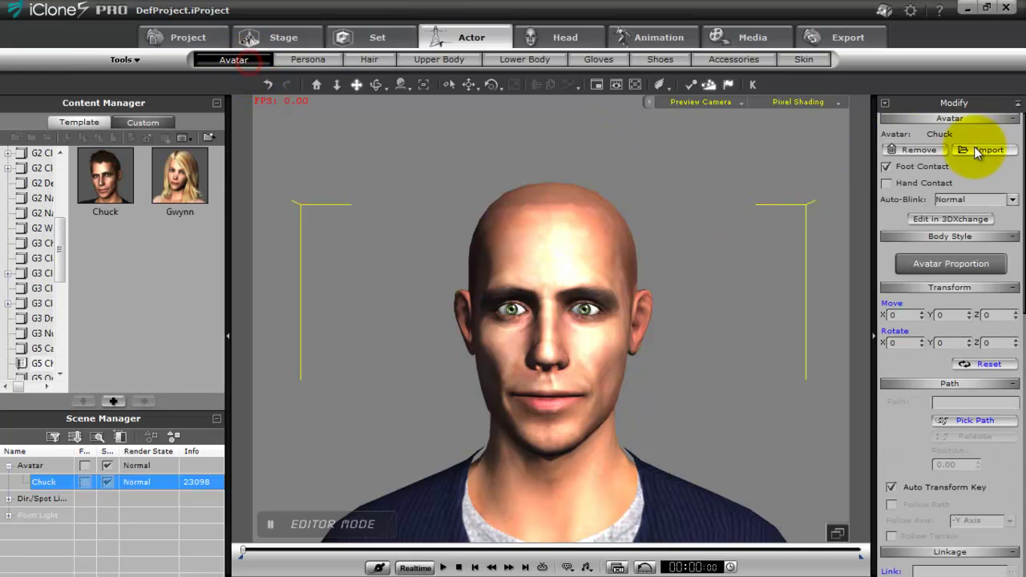
{"action": "left_click", "coordinate": [941, 220]}
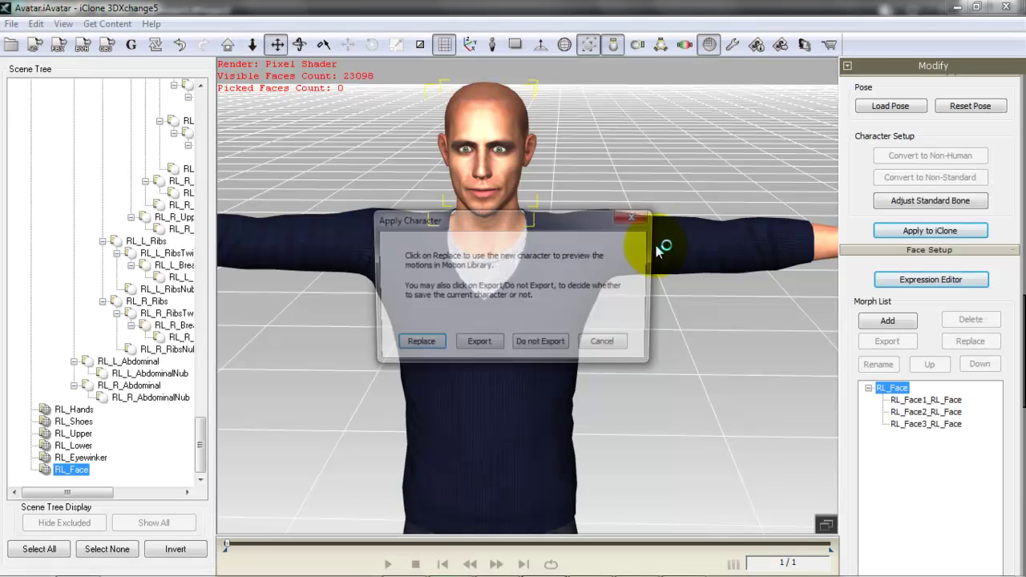
{"action": "left_click", "coordinate": [541, 345]}
{"action": "left_click", "coordinate": [553, 330]}
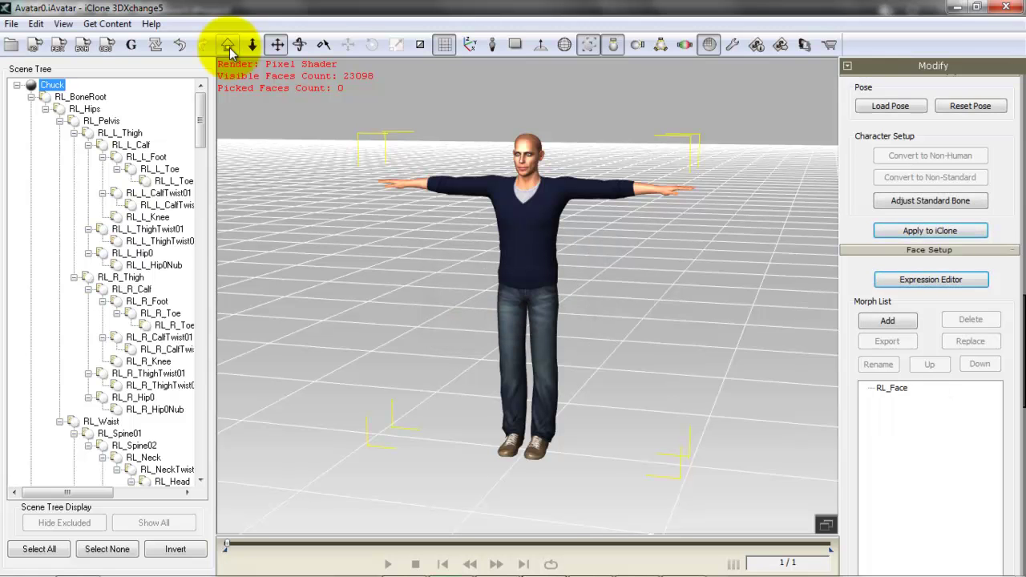
Open the Expression Editor for the character and place it clear of the face in the viewport
{"action": "left_click", "coordinate": [252, 45]}
{"action": "left_click_drag", "start_coordinate": [499, 228], "coordinate": [396, 88]}
{"action": "left_click", "coordinate": [277, 45]}
{"action": "left_click_drag", "start_coordinate": [617, 173], "coordinate": [605, 485]}
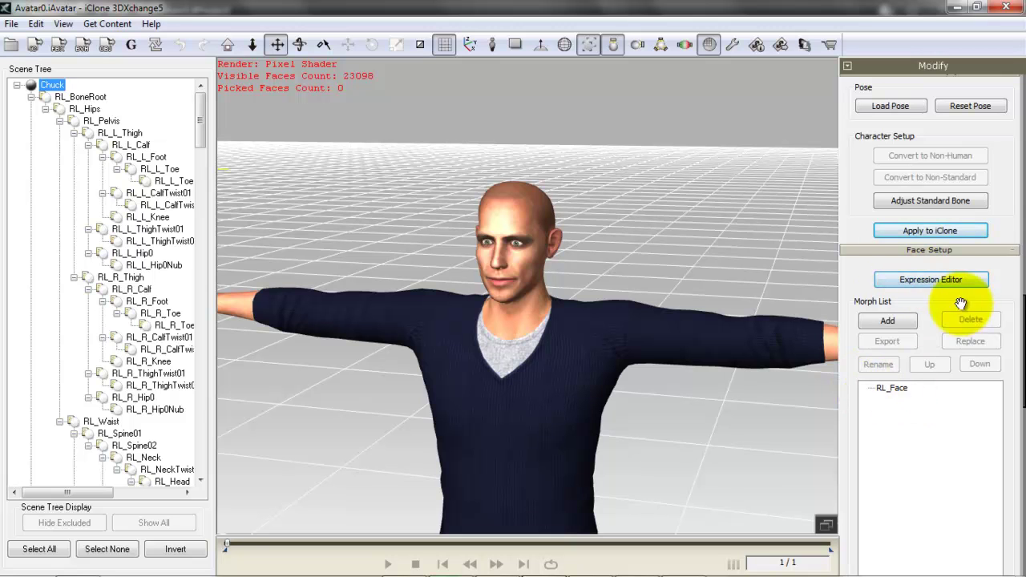
{"action": "left_click", "coordinate": [934, 280]}
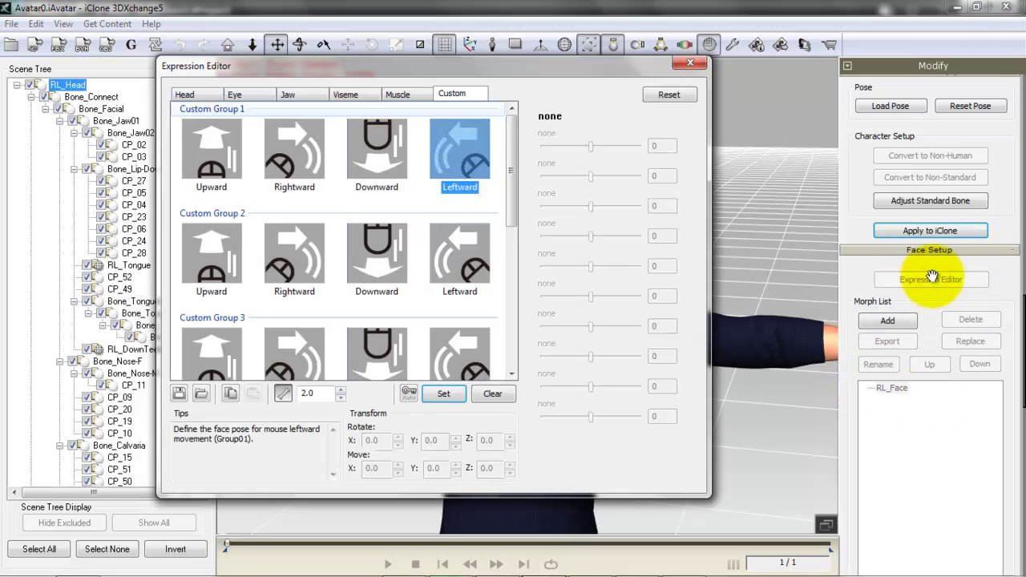
{"action": "left_click_drag", "start_coordinate": [280, 66], "coordinate": [774, 89]}
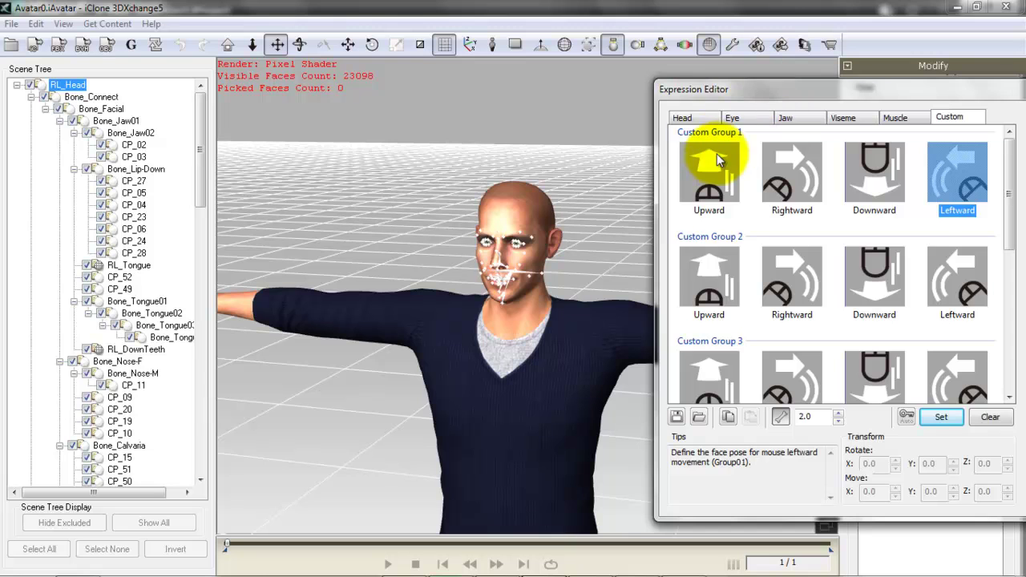
Preview the head expressions: upward, downward, leftward and rightward orientation, plus tilt left and tilt right
{"action": "left_click", "coordinate": [696, 118]}
{"action": "left_click", "coordinate": [710, 180]}
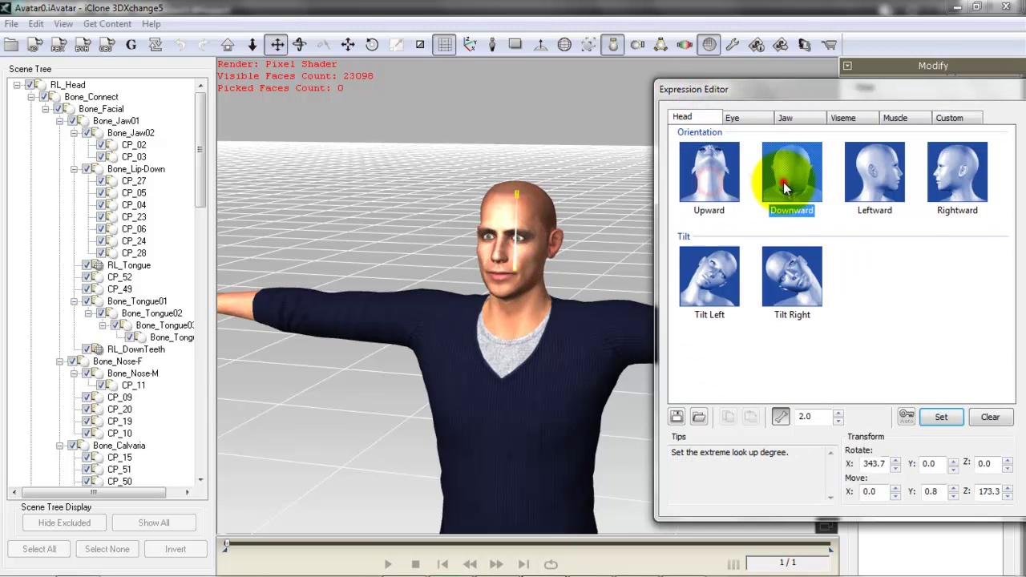
{"action": "left_click", "coordinate": [791, 172]}
{"action": "left_click", "coordinate": [866, 183]}
{"action": "left_click", "coordinate": [960, 173]}
{"action": "left_click", "coordinate": [774, 275]}
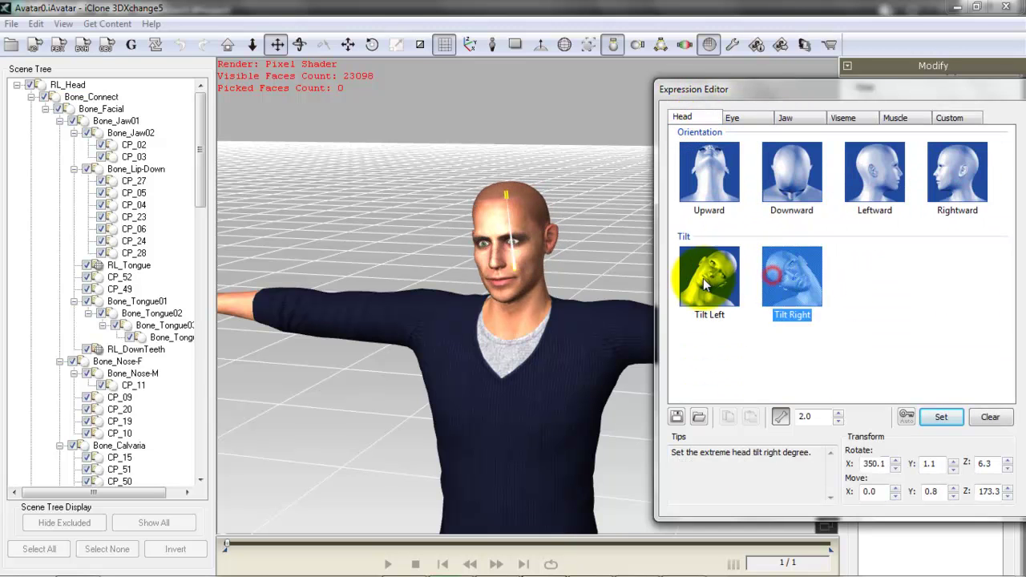
{"action": "left_click", "coordinate": [705, 277]}
{"action": "left_click", "coordinate": [776, 173]}
Preview the Rightward and Leftward expressions for both eyes and the Drop Jaw pose
{"action": "left_click", "coordinate": [745, 119]}
{"action": "left_click", "coordinate": [724, 177]}
{"action": "left_click", "coordinate": [785, 172]}
{"action": "left_click", "coordinate": [722, 176]}
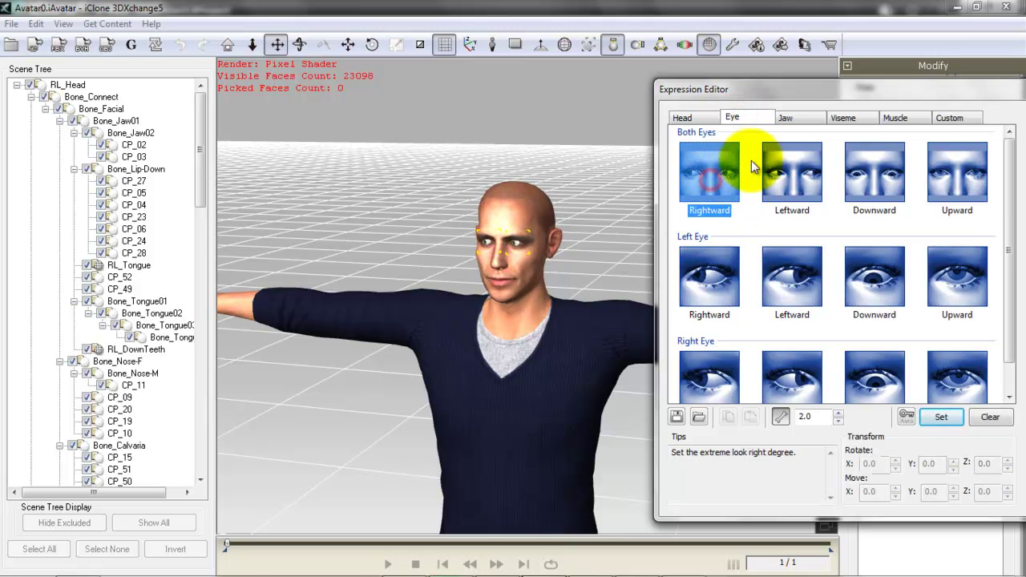
{"action": "left_click", "coordinate": [787, 119]}
{"action": "left_click", "coordinate": [716, 172]}
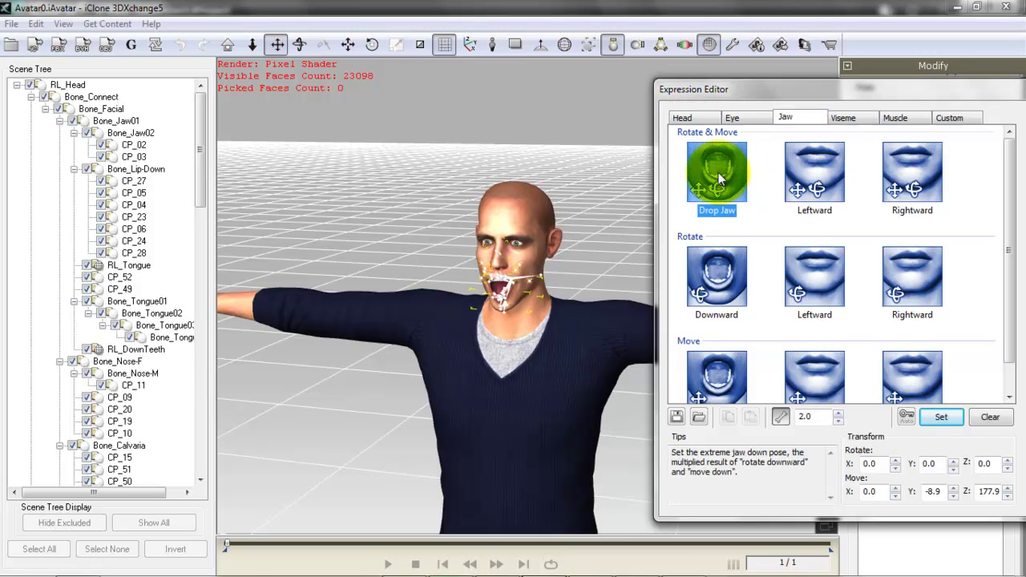
Examine the custom expression groups and the facial bones from the front, and close the Expression Editor
{"action": "left_click", "coordinate": [947, 118]}
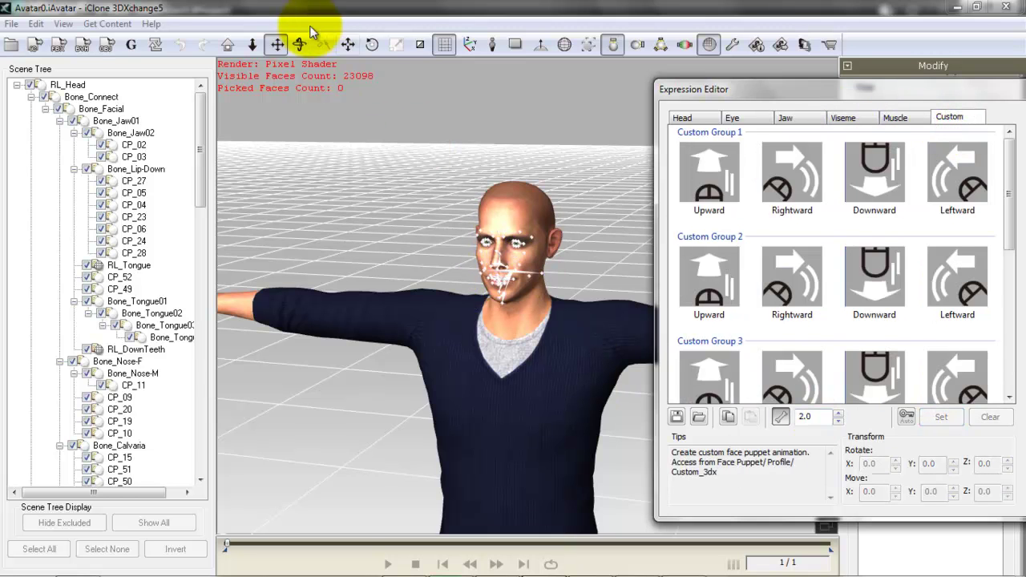
{"action": "left_click", "coordinate": [299, 45]}
{"action": "left_click_drag", "start_coordinate": [590, 218], "coordinate": [644, 242]}
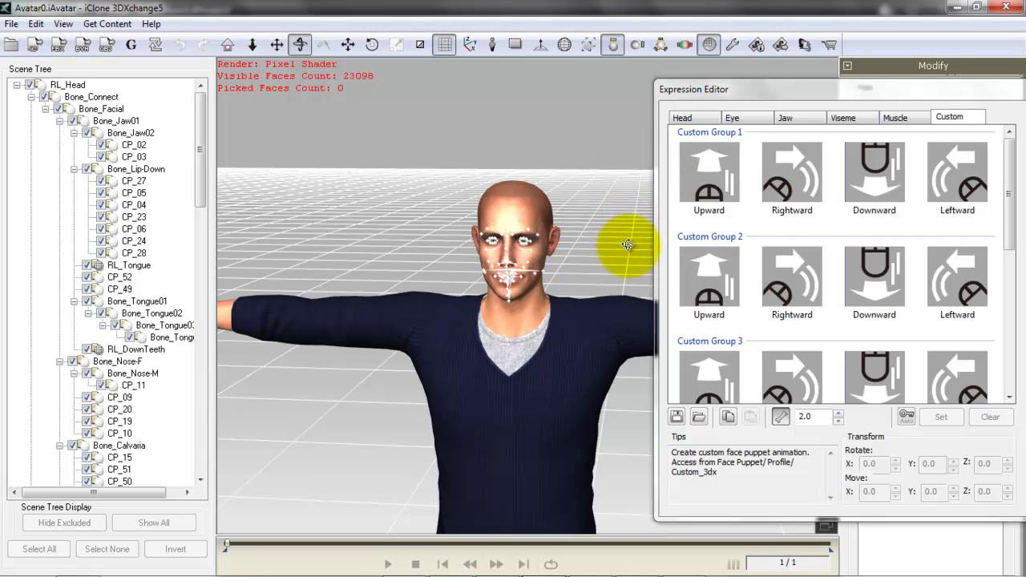
{"action": "left_click_drag", "start_coordinate": [626, 244], "coordinate": [553, 247]}
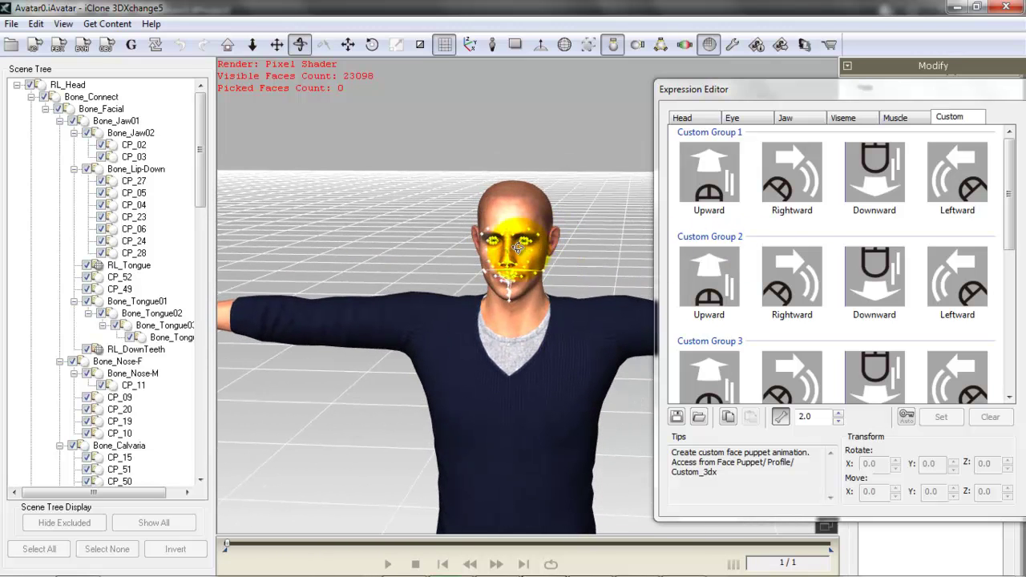
{"action": "left_click_drag", "start_coordinate": [755, 96], "coordinate": [659, 84]}
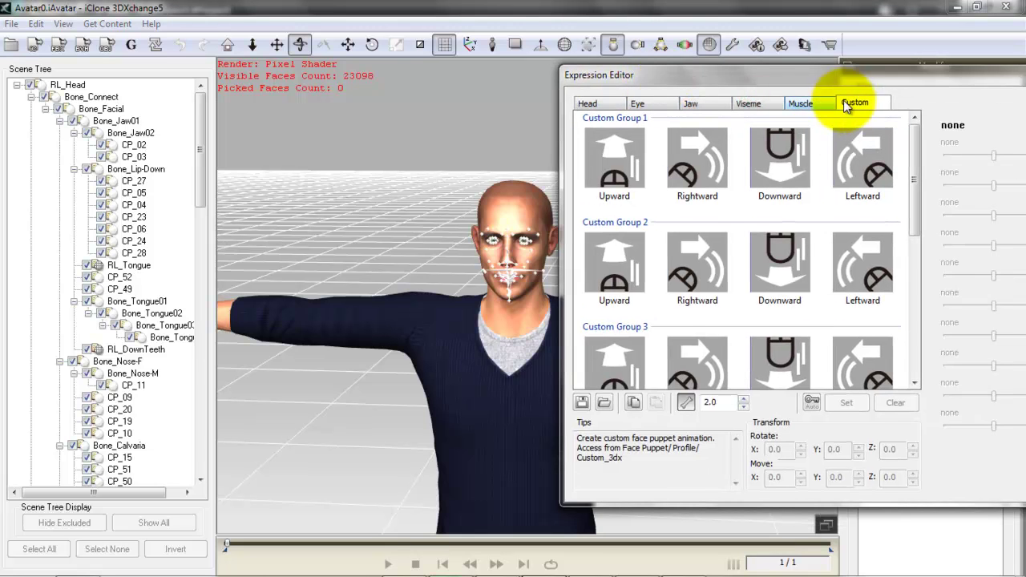
{"action": "left_click_drag", "start_coordinate": [806, 81], "coordinate": [831, 77]}
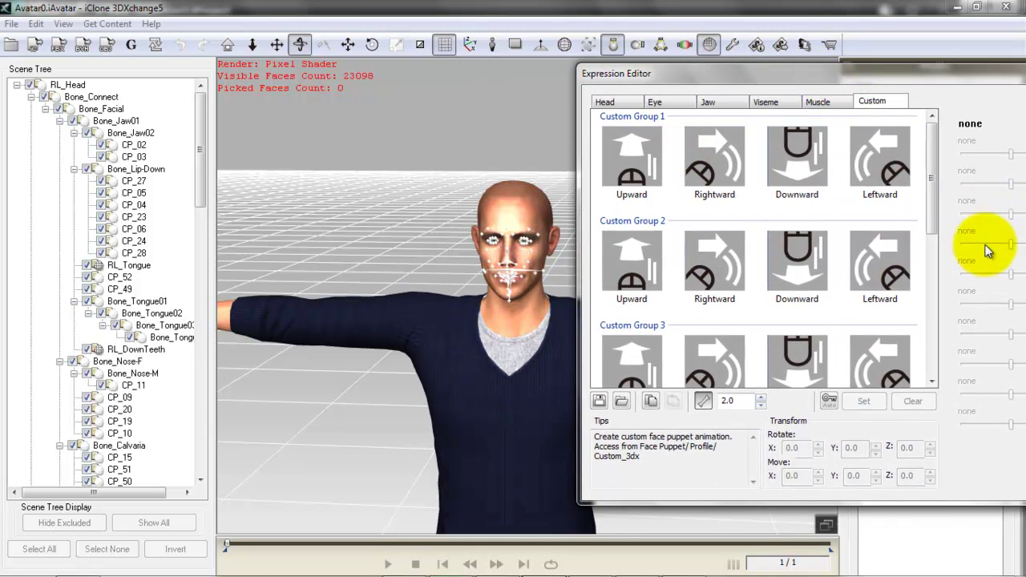
{"action": "mouse_move", "coordinate": [817, 80]}
{"action": "left_mouse_down"}
{"action": "mouse_move", "coordinate": [765, 73]}
{"action": "mouse_move", "coordinate": [833, 72]}
{"action": "mouse_move", "coordinate": [705, 72]}
{"action": "mouse_move", "coordinate": [838, 109]}
{"action": "mouse_move", "coordinate": [810, 91]}
{"action": "left_mouse_up"}
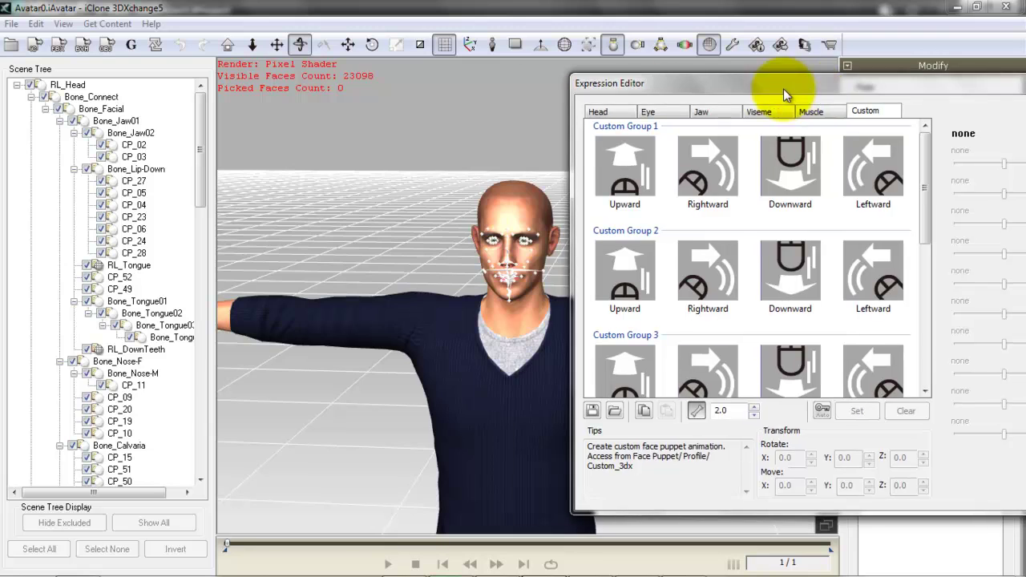
{"action": "left_click", "coordinate": [778, 85]}
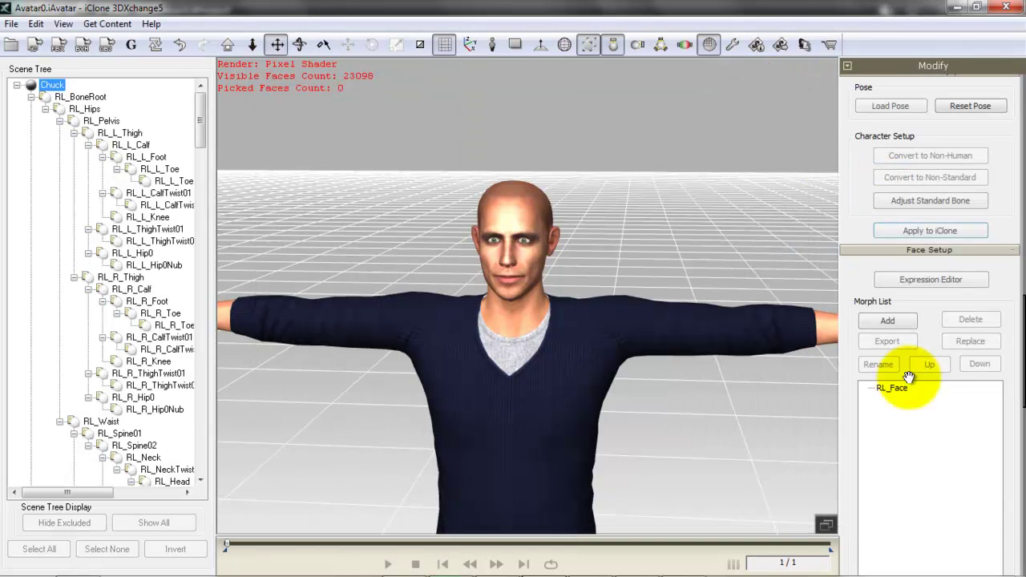
Export the RL_Face mesh as RL_Face.obj to the Models folder, overwriting the existing file
{"action": "scroll", "coordinate": [1018, 331], "scroll_direction": "down", "scroll_amount": 3}
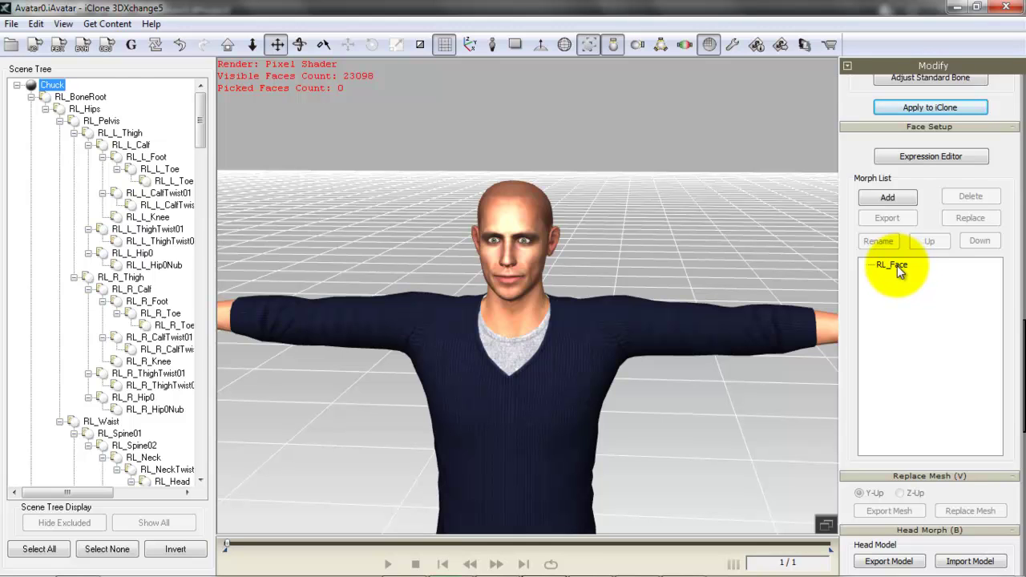
{"action": "left_click", "coordinate": [894, 265]}
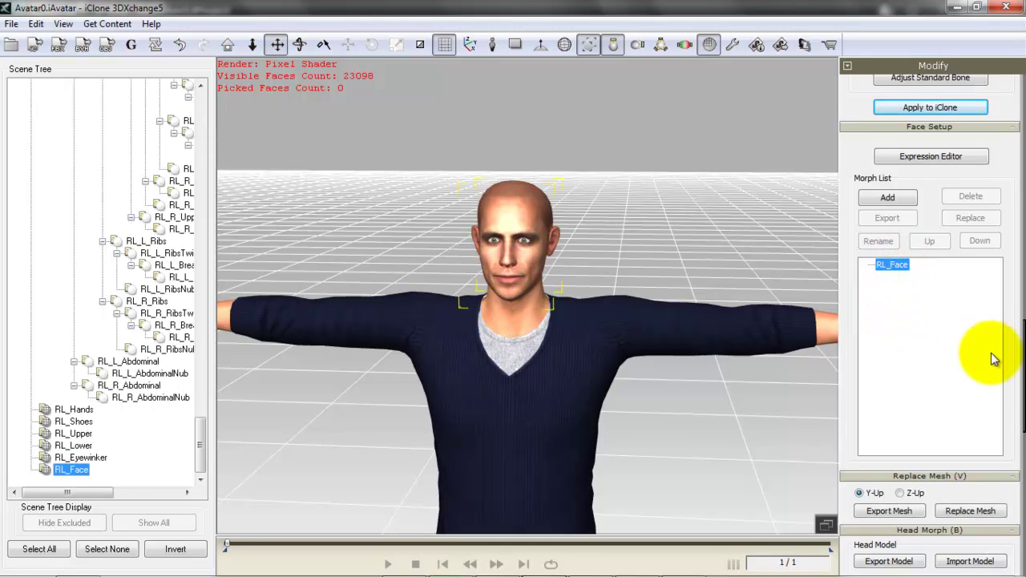
{"action": "scroll", "coordinate": [1014, 356], "scroll_direction": "down", "scroll_amount": 3}
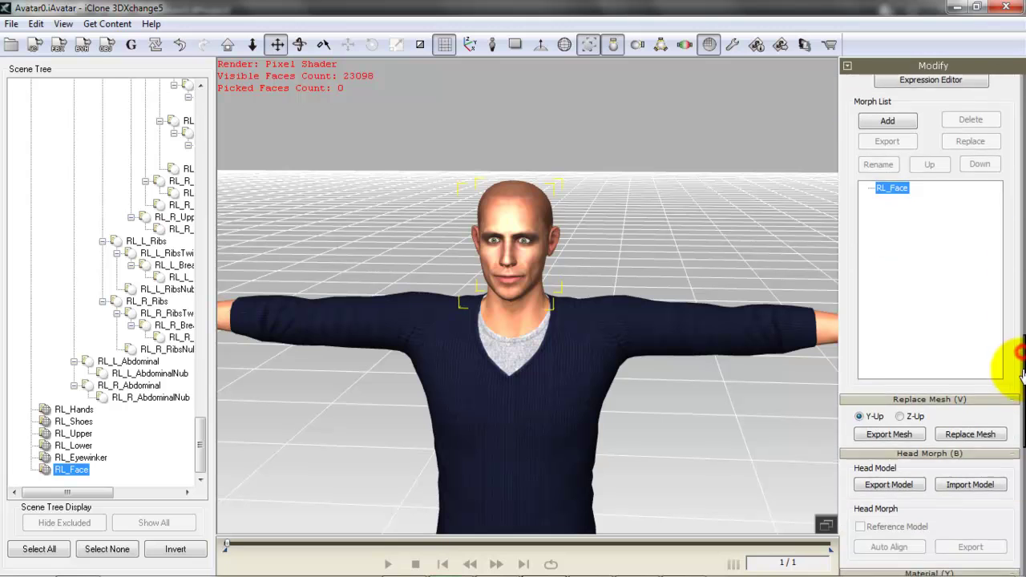
{"action": "left_click", "coordinate": [897, 188]}
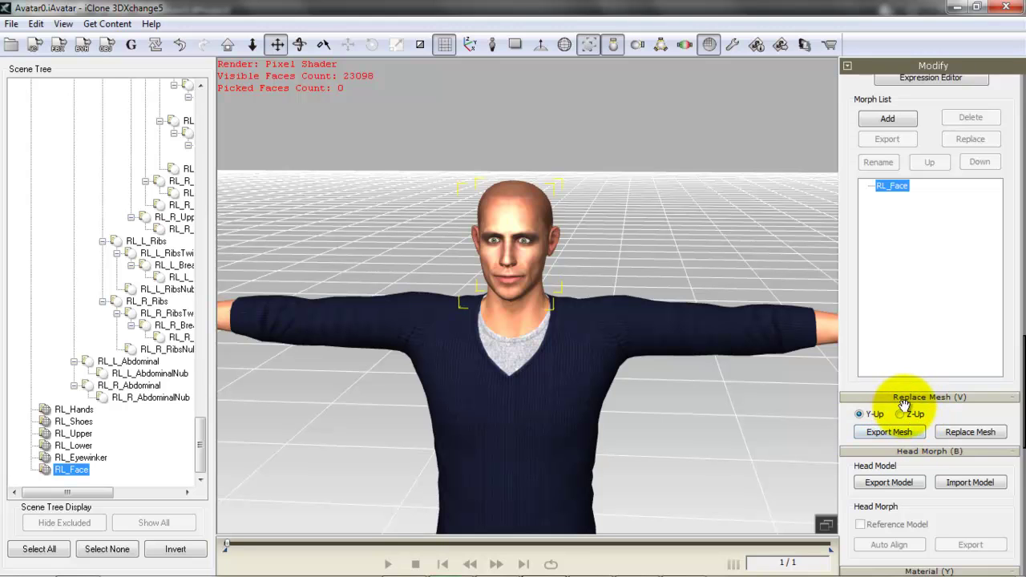
{"action": "left_click", "coordinate": [889, 435]}
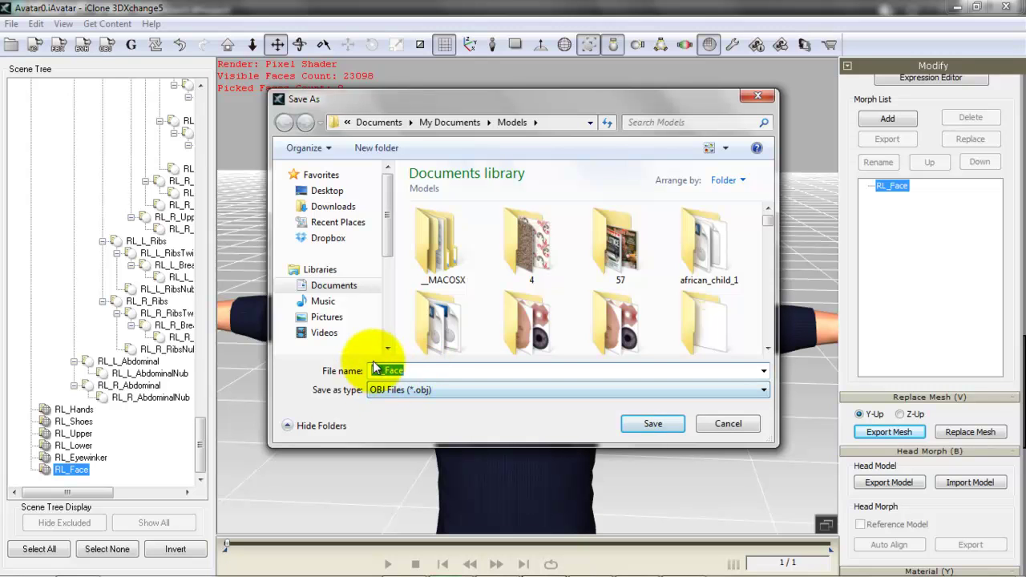
{"action": "left_click", "coordinate": [655, 425]}
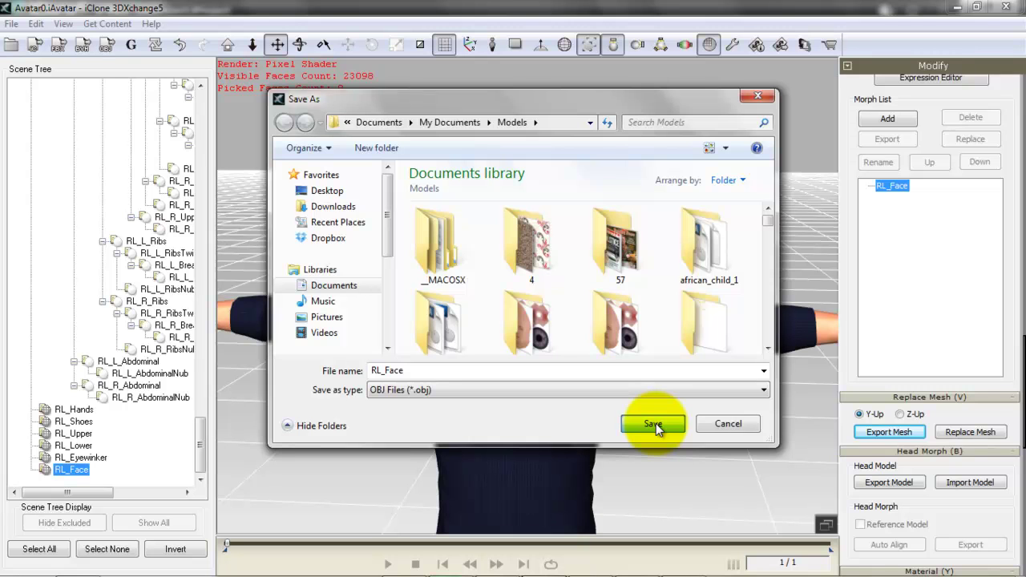
{"action": "left_click", "coordinate": [656, 423]}
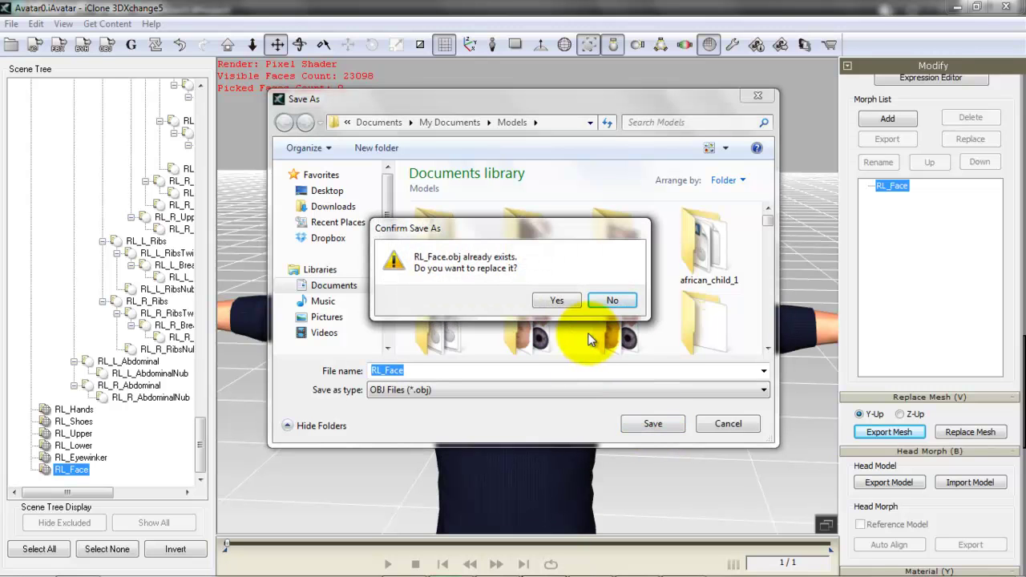
{"action": "left_click", "coordinate": [556, 302]}
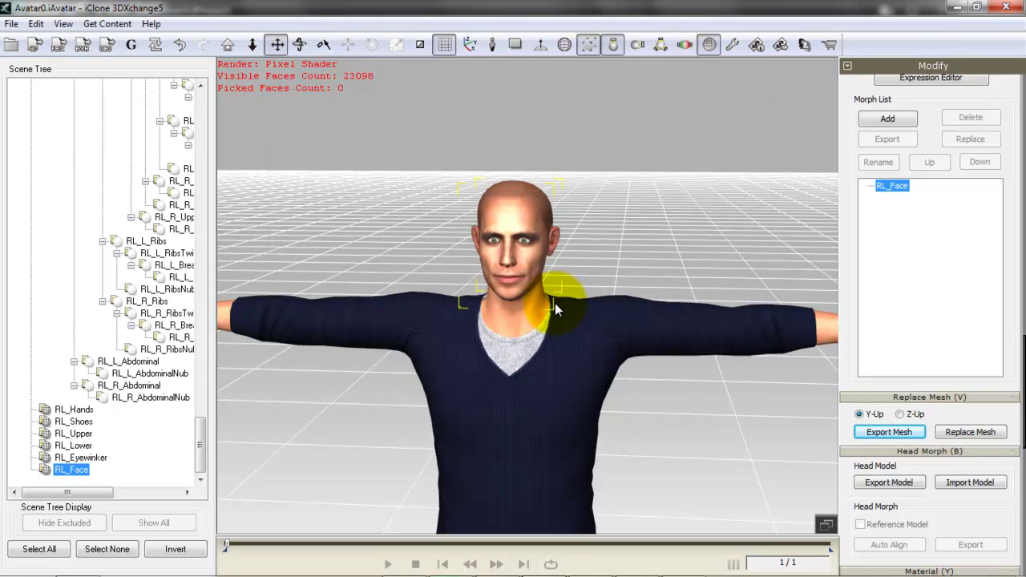
{"action": "left_click", "coordinate": [569, 337]}
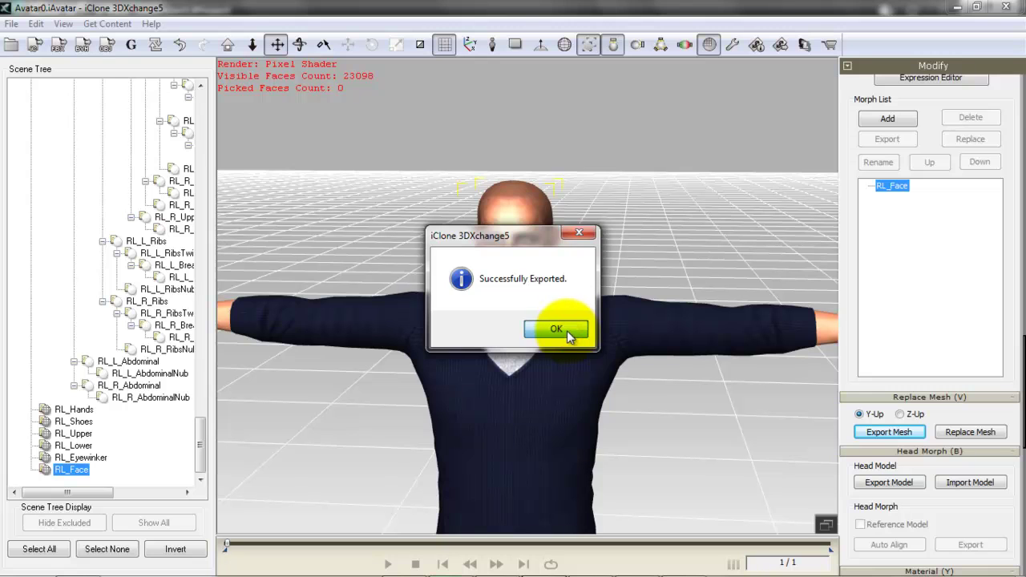
Switch to ZBrush and create a new document, discarding the changes to the current one
{"action": "mouse_move", "coordinate": [593, 566]}
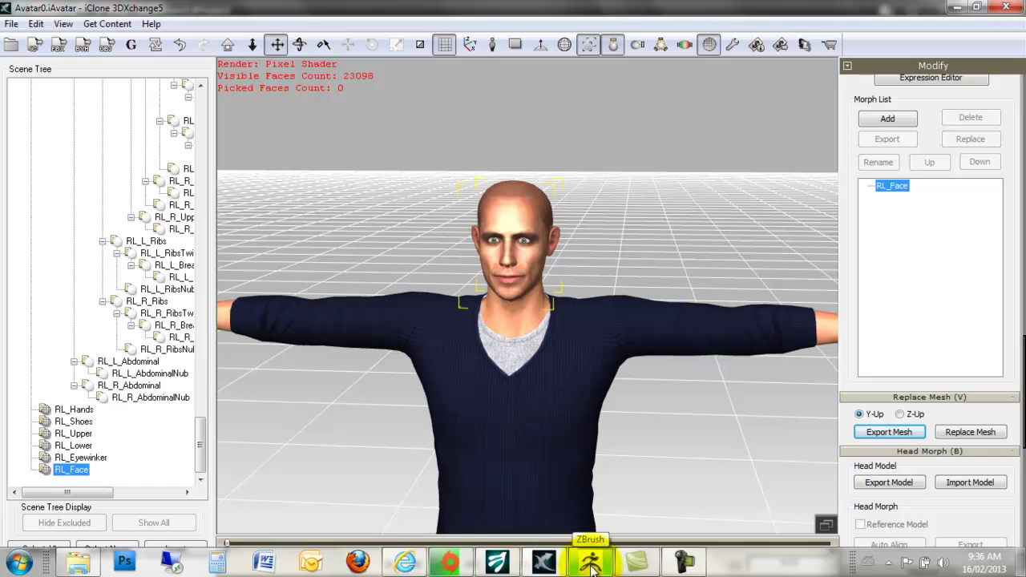
{"action": "left_click", "coordinate": [591, 563]}
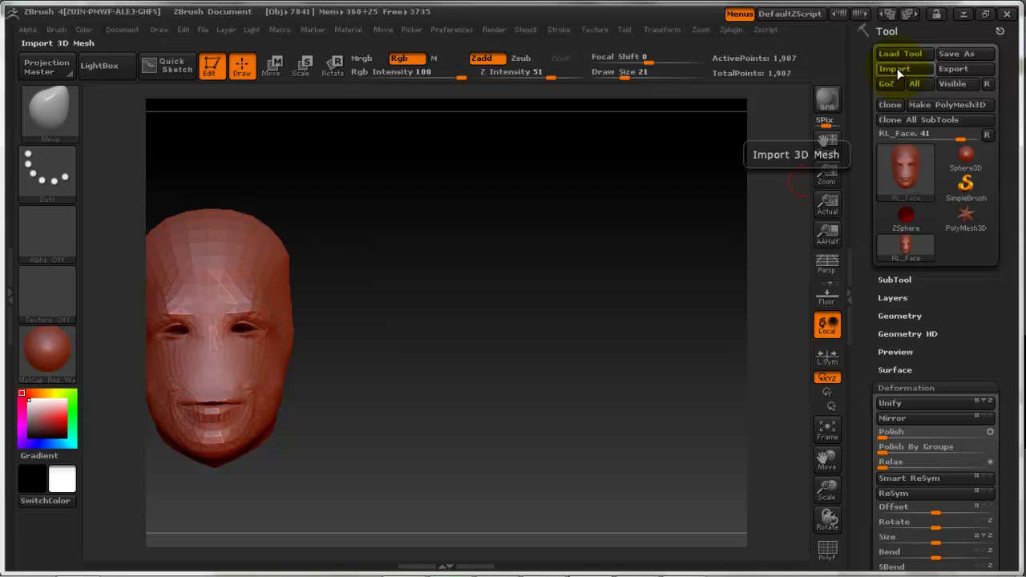
{"action": "left_click", "coordinate": [121, 30]}
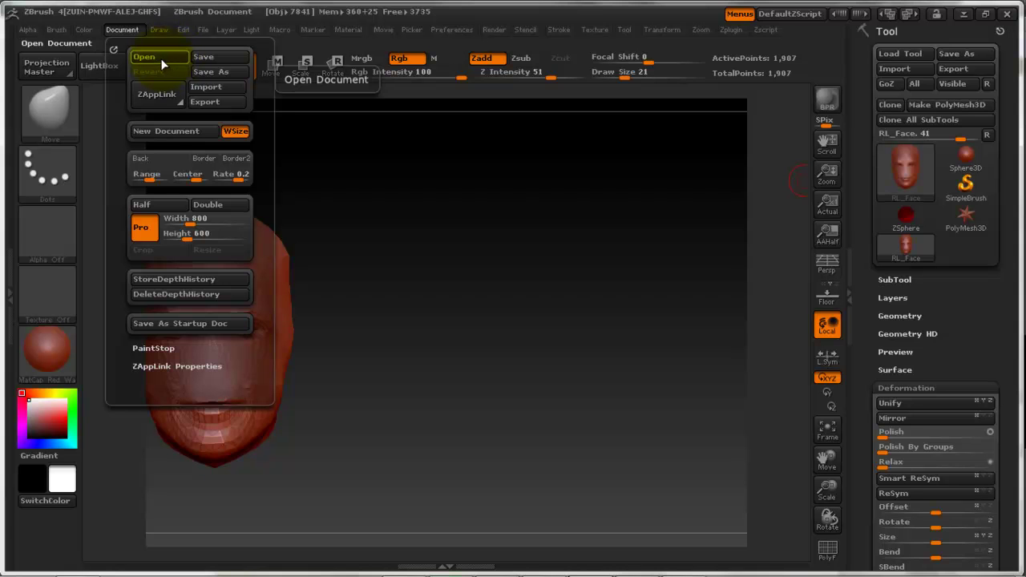
{"action": "left_click", "coordinate": [163, 137]}
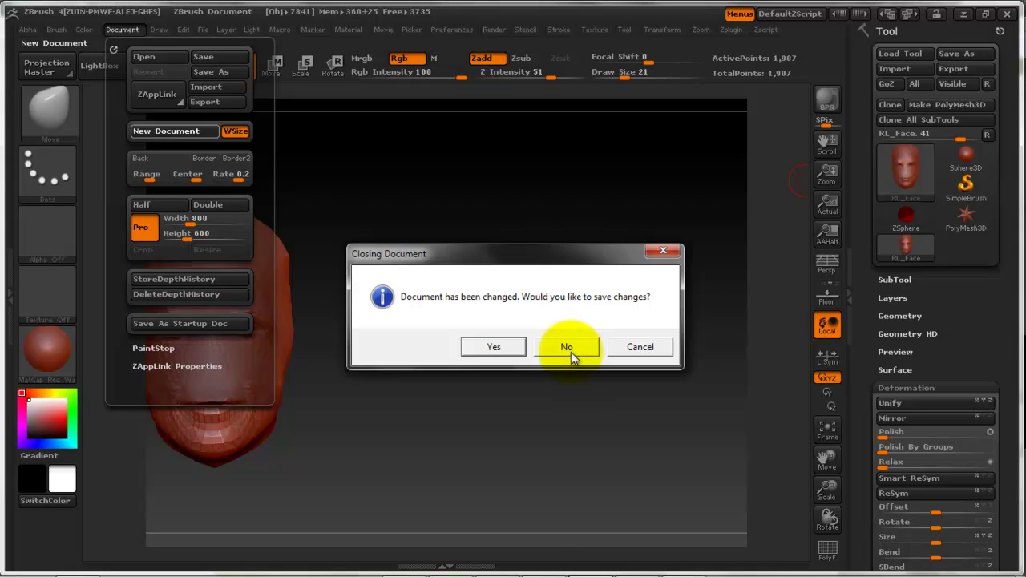
{"action": "left_click", "coordinate": [569, 350]}
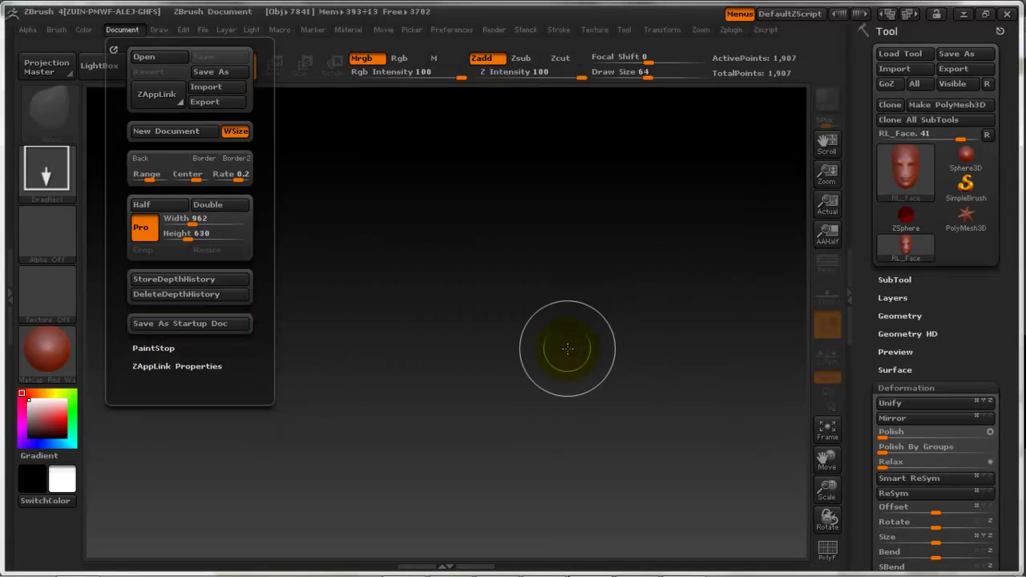
Import RL_Face.obj from the Models folder as a 3D mesh
{"action": "left_click", "coordinate": [895, 69]}
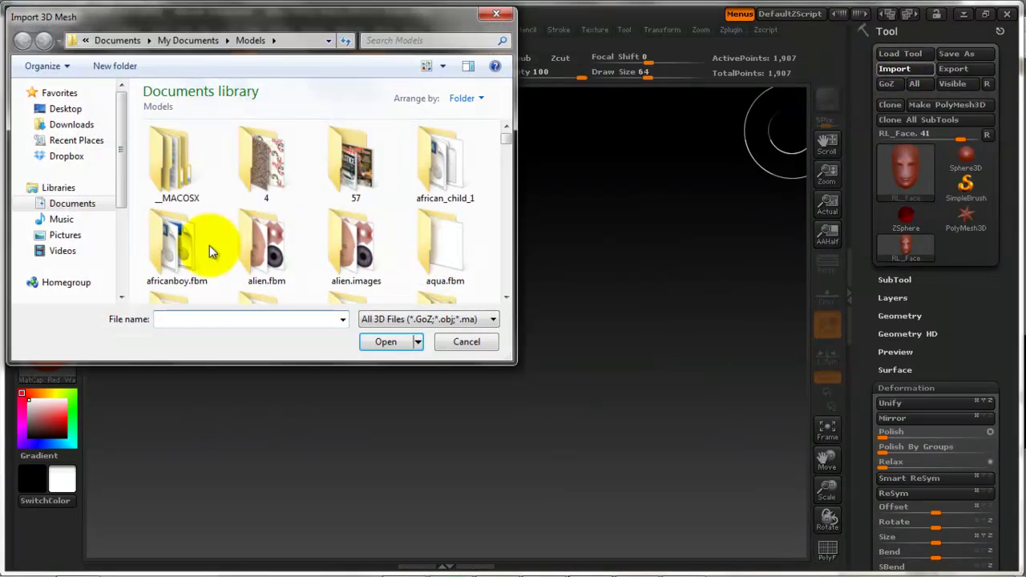
{"action": "left_click", "coordinate": [202, 324]}
{"action": "type", "text": "rl_face"}
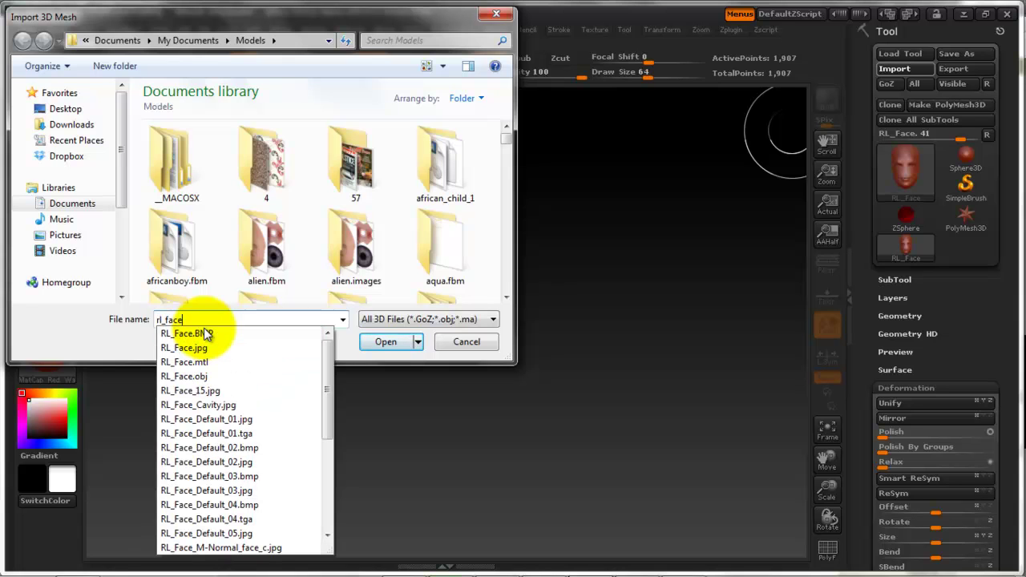
{"action": "key", "text": "Down"}
{"action": "key", "text": "Down"}
{"action": "key", "text": "Down"}
{"action": "key", "text": "Down"}
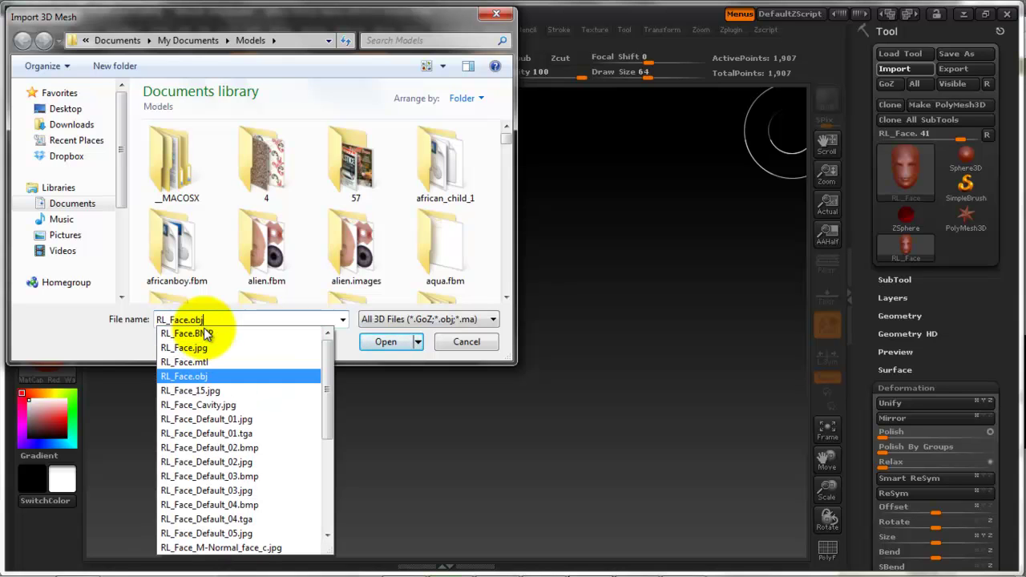
{"action": "key", "text": "Return"}
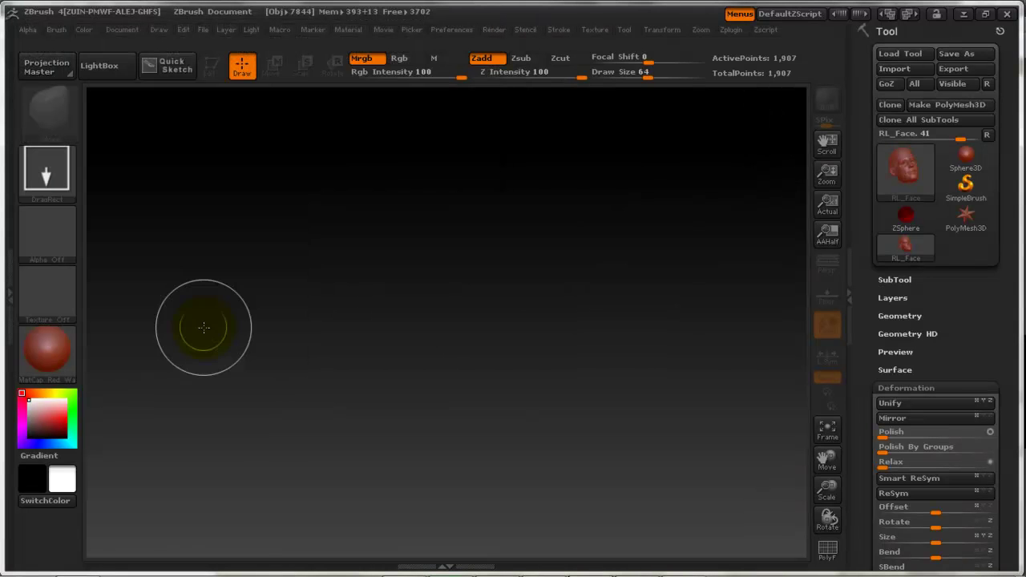
Draw the RL_Face mesh onto the canvas facing front, enter Edit mode and frame the head
{"action": "left_click_drag", "start_coordinate": [415, 312], "coordinate": [412, 538]}
{"action": "key", "text": "t"}
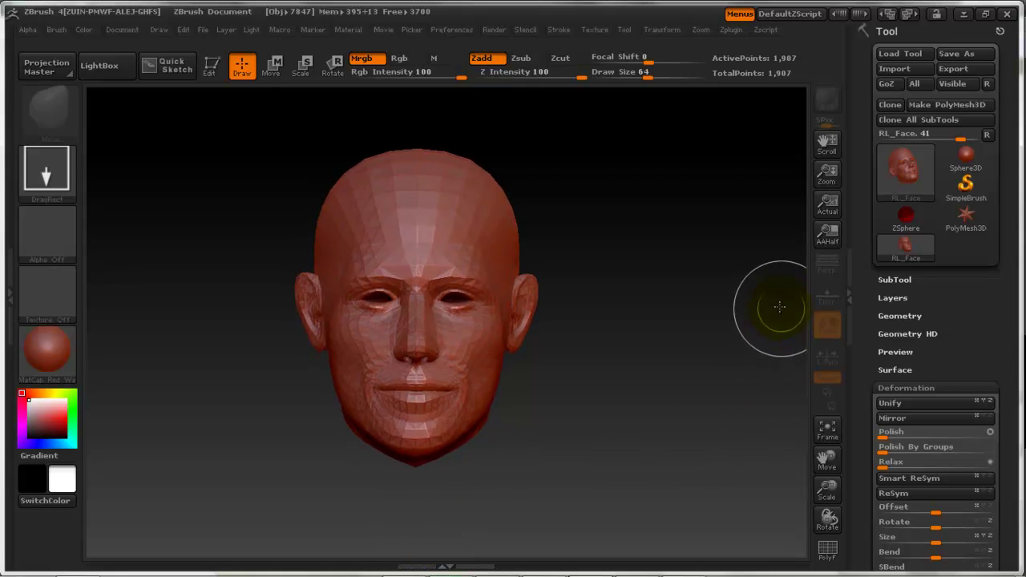
{"action": "left_click", "coordinate": [210, 67]}
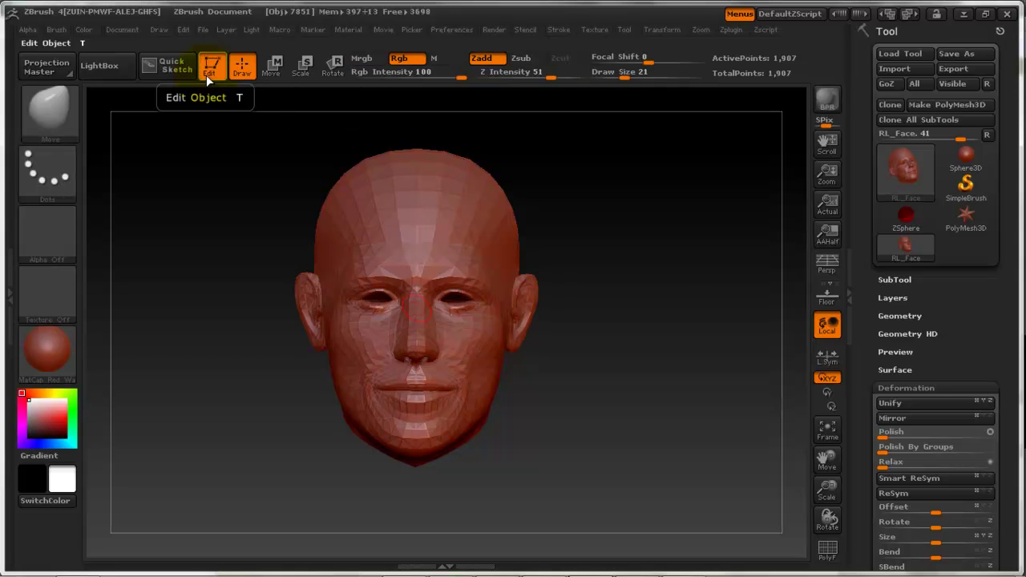
{"action": "left_click", "coordinate": [829, 432]}
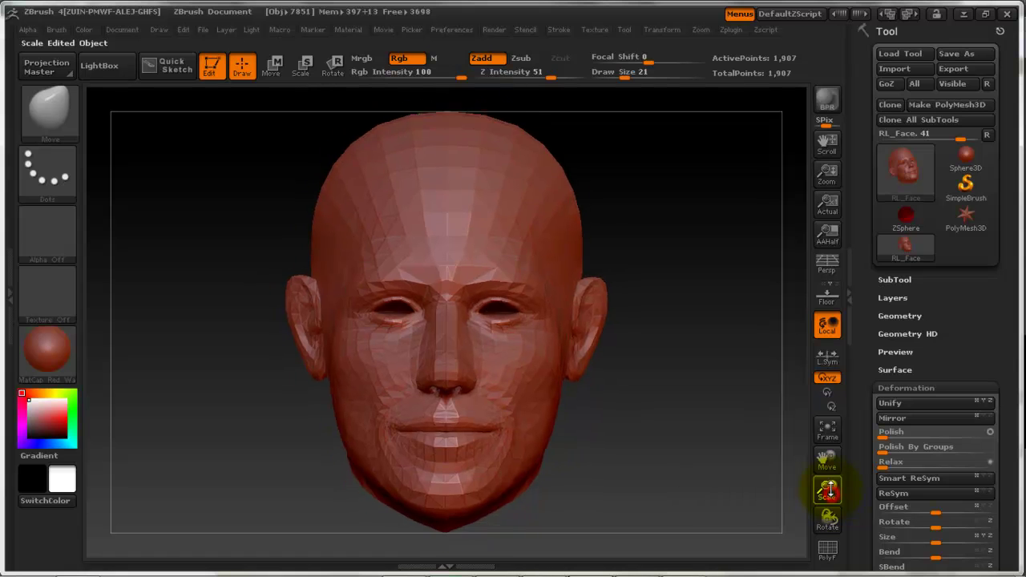
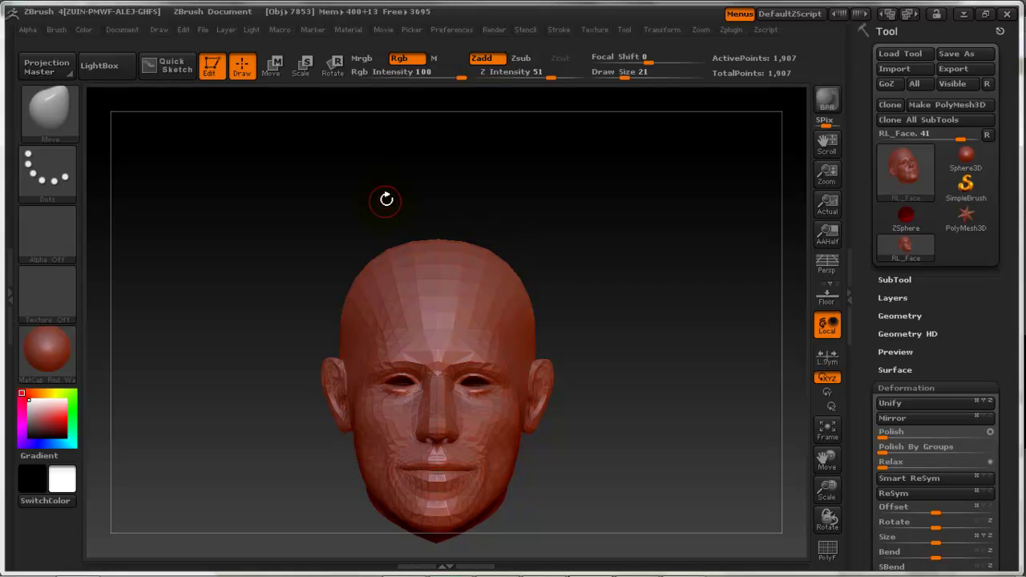
Set the Draw Size to 78 and choose the Move brush for sculpting
{"action": "left_click_drag", "start_coordinate": [630, 73], "coordinate": [655, 78]}
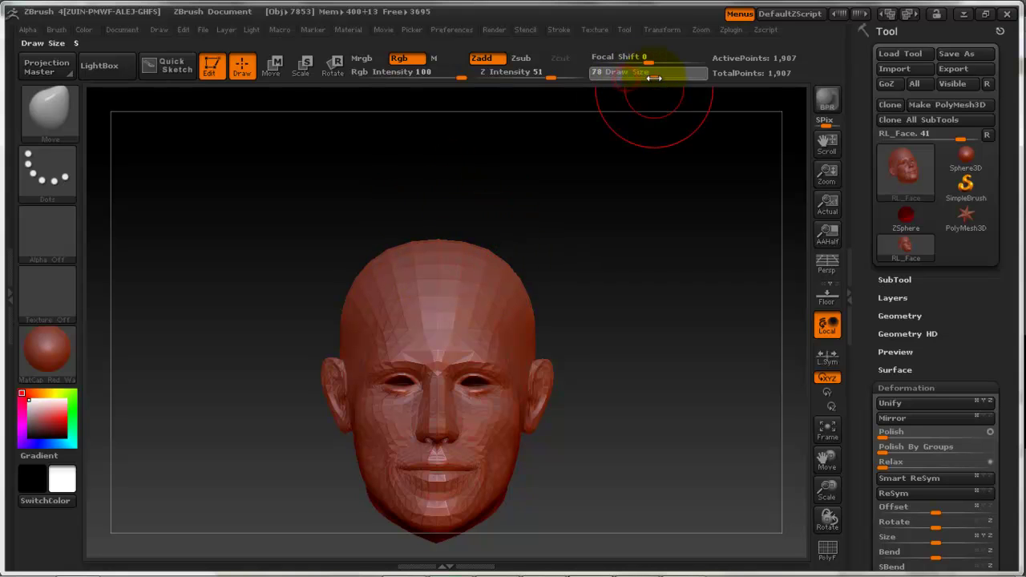
{"action": "left_click", "coordinate": [48, 125]}
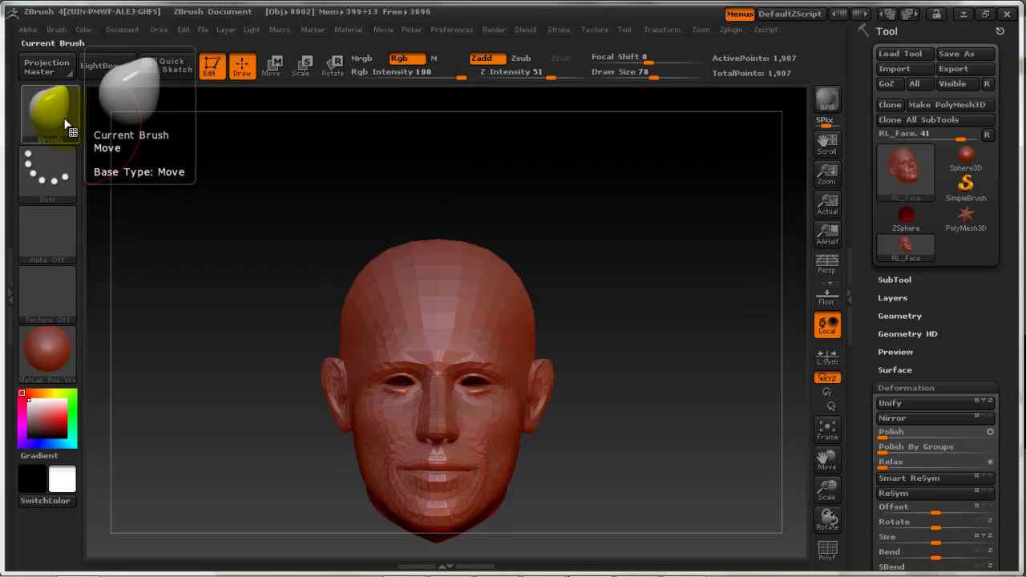
{"action": "left_click", "coordinate": [49, 120]}
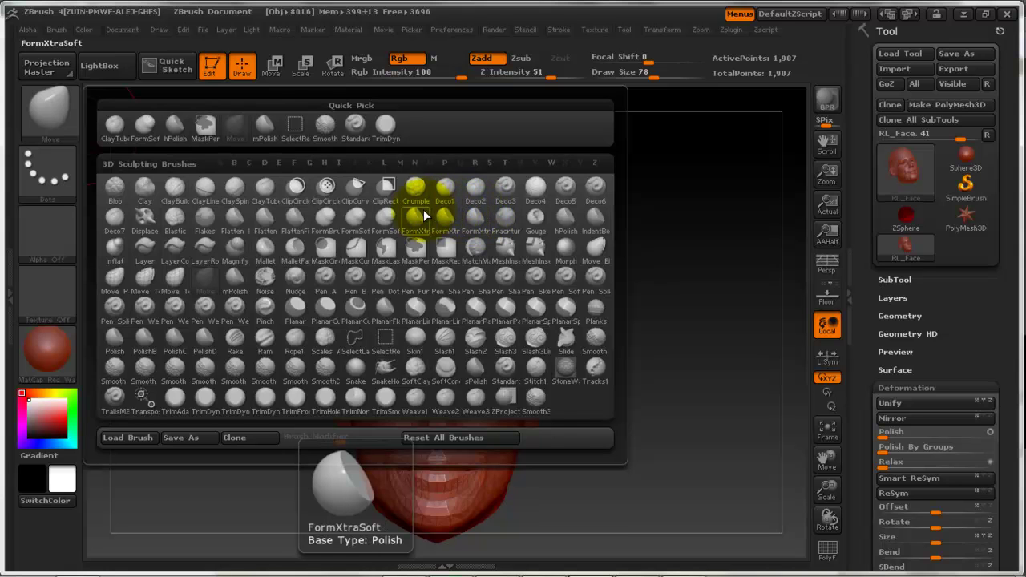
{"action": "left_click", "coordinate": [232, 130]}
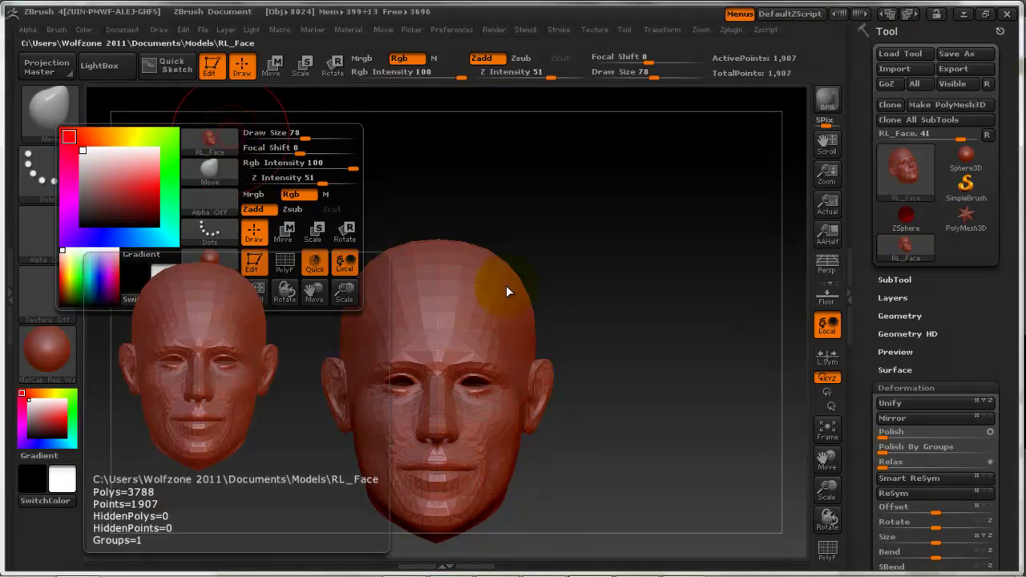
Activate symmetry for the mesh and enlarge the Draw Size to 115
{"action": "left_click", "coordinate": [665, 30]}
{"action": "left_click", "coordinate": [684, 355]}
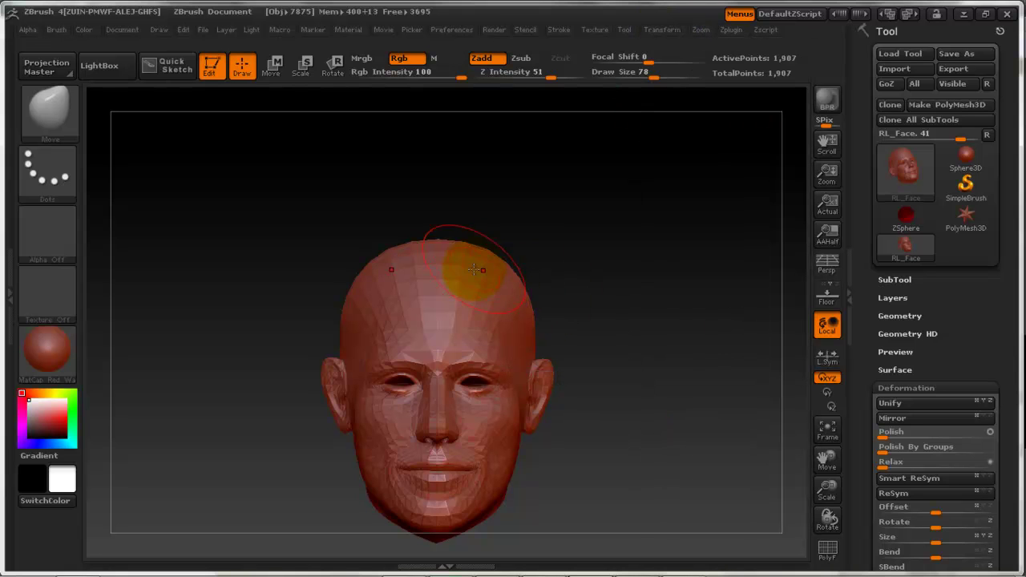
{"action": "left_click_drag", "start_coordinate": [651, 77], "coordinate": [669, 77]}
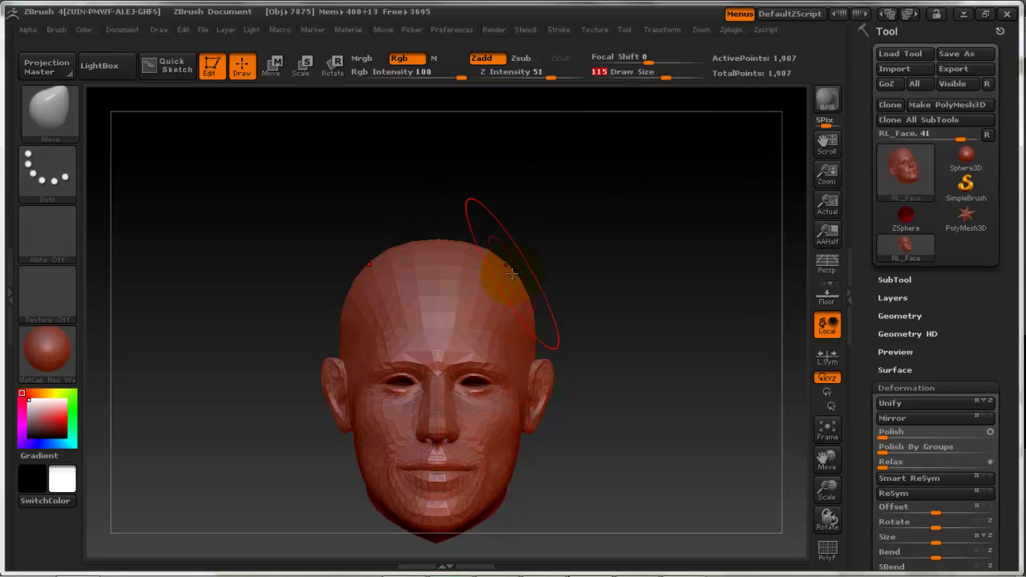
Pull the upper sides of the skull outward with the Move brush to widen the top of the head
{"action": "left_click_drag", "start_coordinate": [513, 274], "coordinate": [534, 259]}
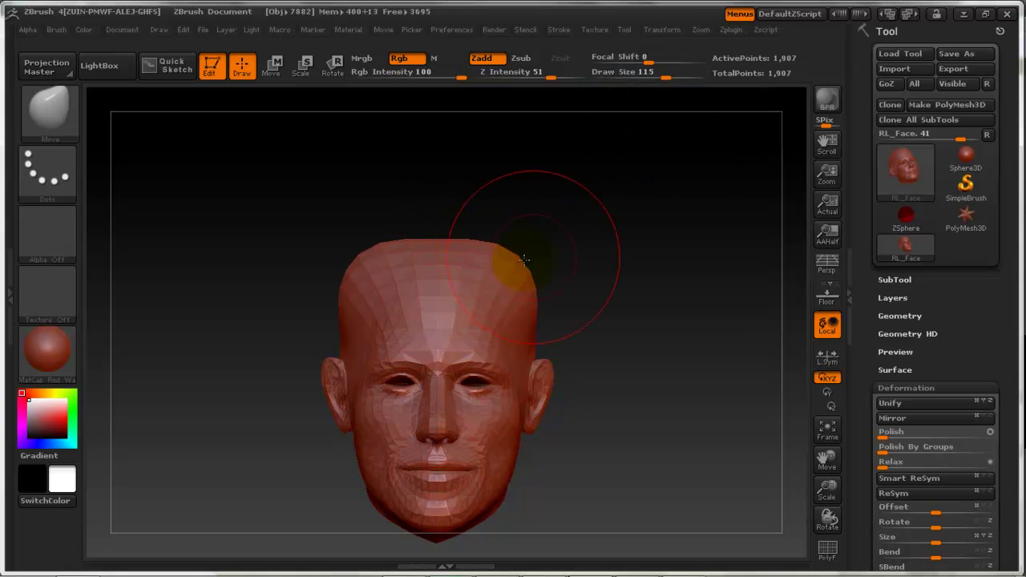
{"action": "left_click_drag", "start_coordinate": [384, 263], "coordinate": [366, 258]}
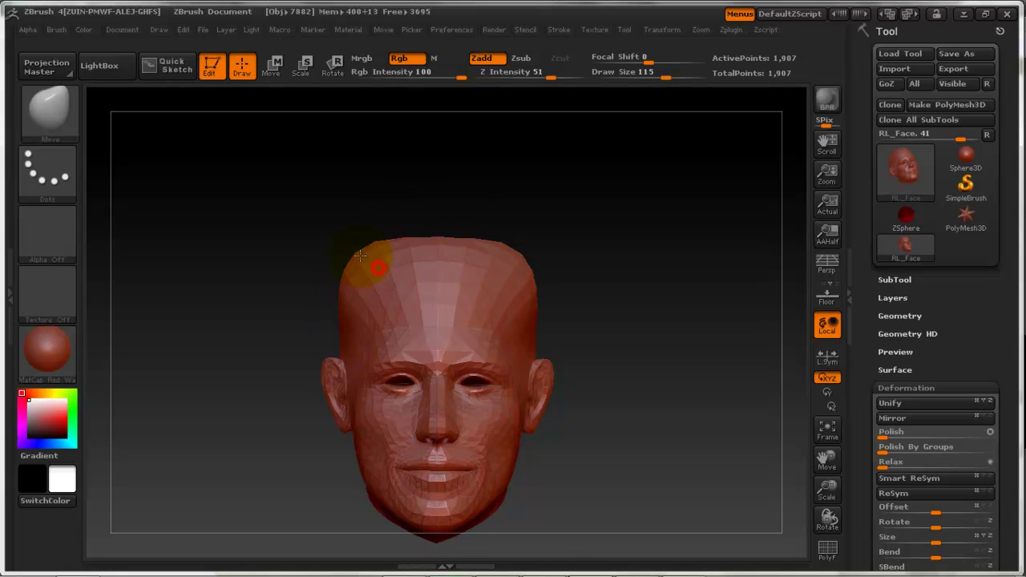
{"action": "mouse_move", "coordinate": [620, 255]}
{"action": "left_mouse_down"}
{"action": "mouse_move", "coordinate": [556, 304]}
{"action": "mouse_move", "coordinate": [540, 294]}
{"action": "mouse_move", "coordinate": [433, 301]}
{"action": "mouse_move", "coordinate": [417, 258]}
{"action": "mouse_move", "coordinate": [369, 223]}
{"action": "mouse_move", "coordinate": [433, 239]}
{"action": "mouse_move", "coordinate": [469, 230]}
{"action": "left_mouse_up"}
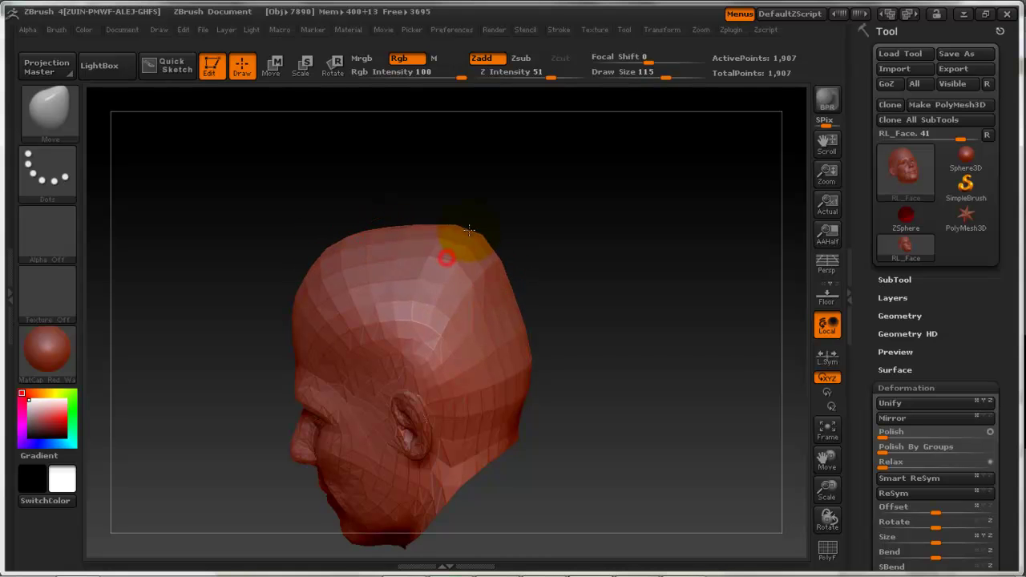
{"action": "left_click_drag", "start_coordinate": [561, 257], "coordinate": [699, 278]}
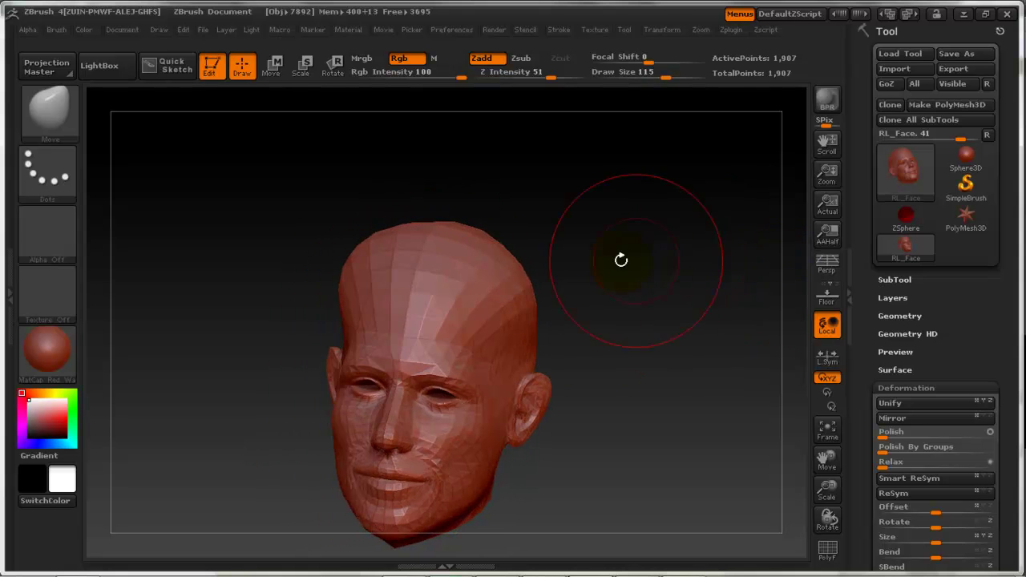
{"action": "left_click_drag", "start_coordinate": [488, 233], "coordinate": [525, 241]}
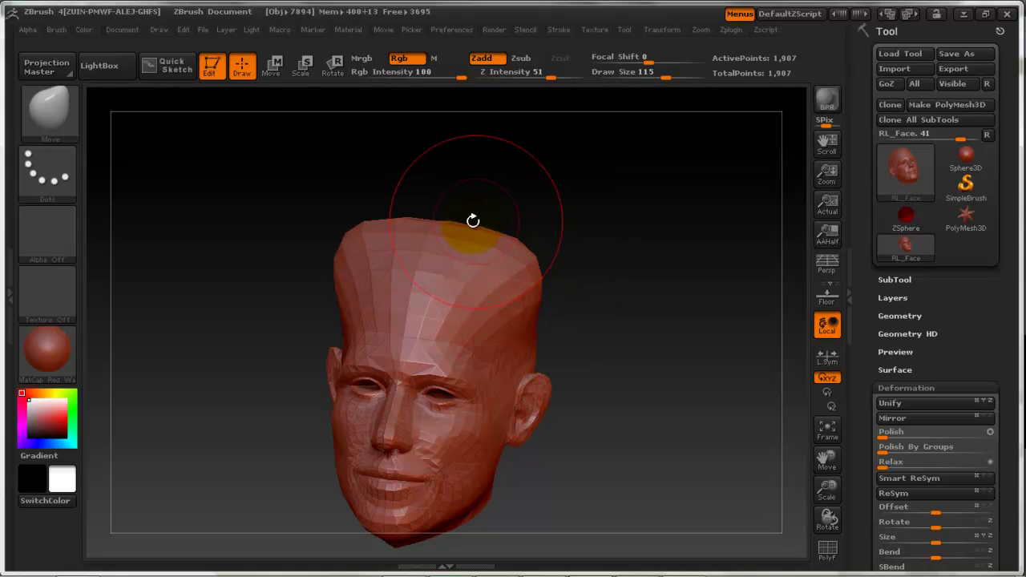
Raise the crown of the head with Move brush strokes to form a taller, rounded dome
{"action": "left_click_drag", "start_coordinate": [443, 229], "coordinate": [430, 213]}
{"action": "mouse_move", "coordinate": [625, 276]}
{"action": "left_mouse_down"}
{"action": "mouse_move", "coordinate": [650, 280]}
{"action": "mouse_move", "coordinate": [607, 293]}
{"action": "mouse_move", "coordinate": [584, 236]}
{"action": "left_mouse_up"}
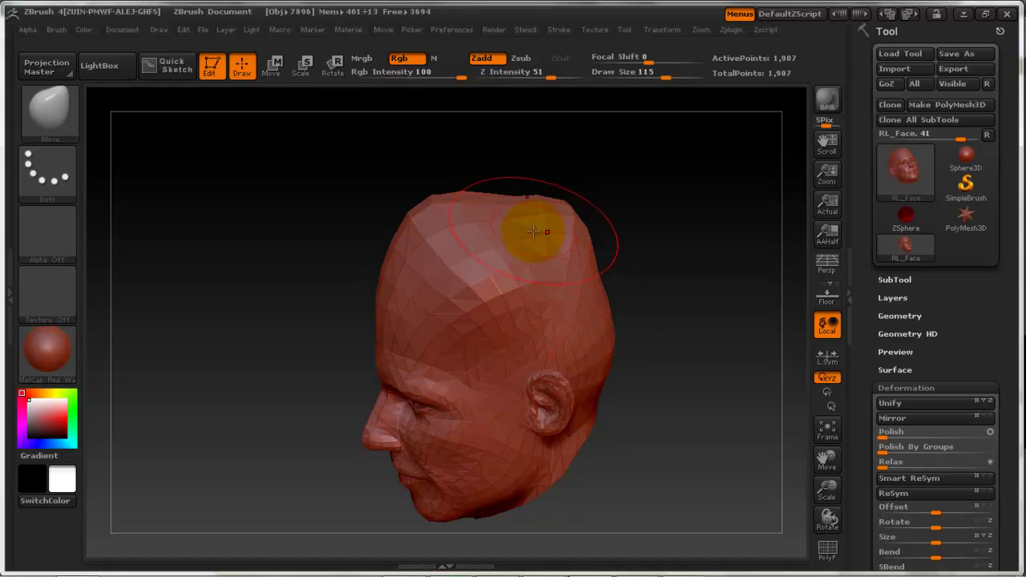
{"action": "mouse_move", "coordinate": [533, 207]}
{"action": "left_mouse_down"}
{"action": "mouse_move", "coordinate": [480, 197]}
{"action": "mouse_move", "coordinate": [488, 176]}
{"action": "left_mouse_up"}
{"action": "left_click_drag", "start_coordinate": [681, 259], "coordinate": [694, 259]}
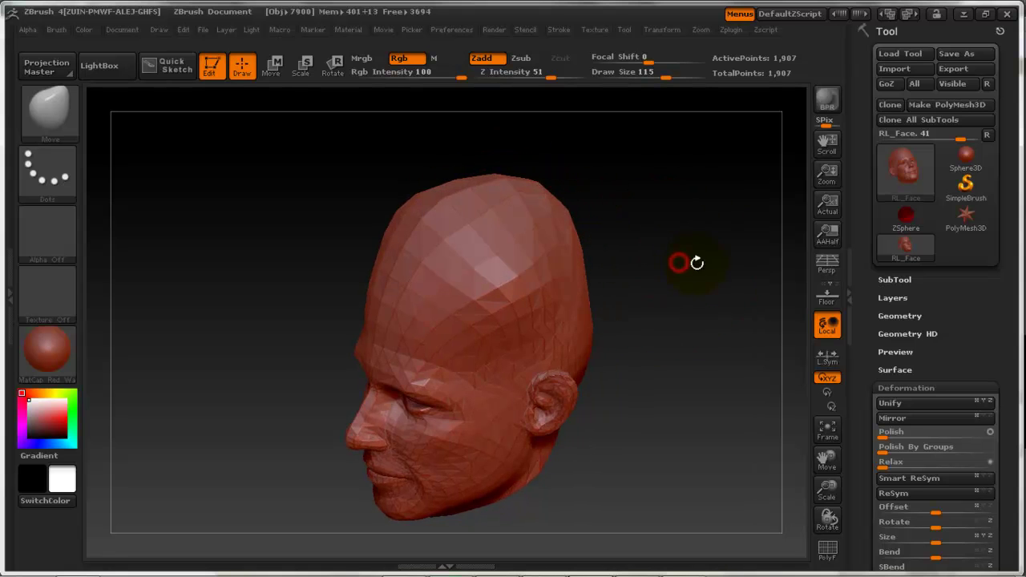
{"action": "left_click_drag", "start_coordinate": [664, 299], "coordinate": [711, 332]}
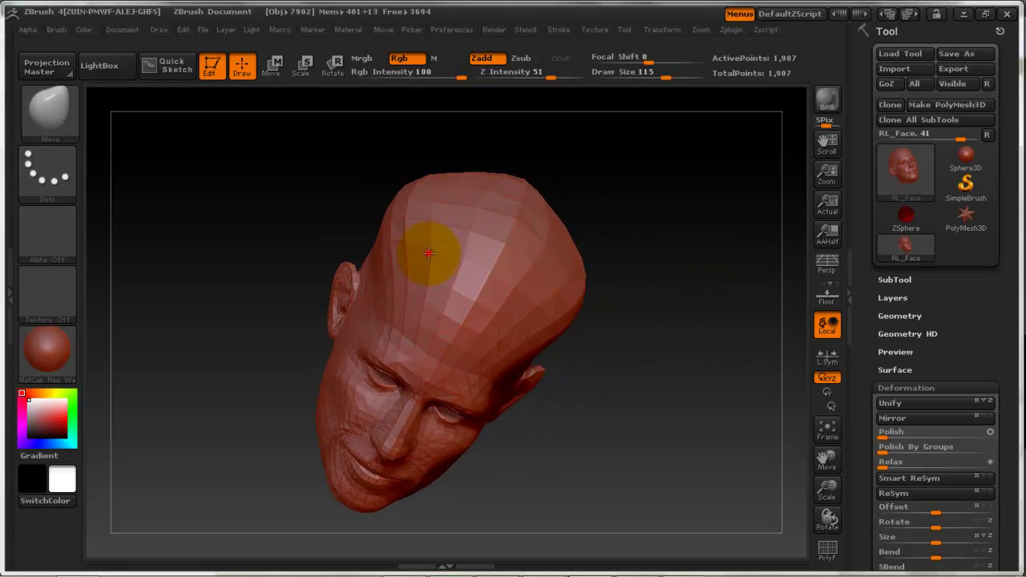
{"action": "left_click_drag", "start_coordinate": [447, 208], "coordinate": [440, 192]}
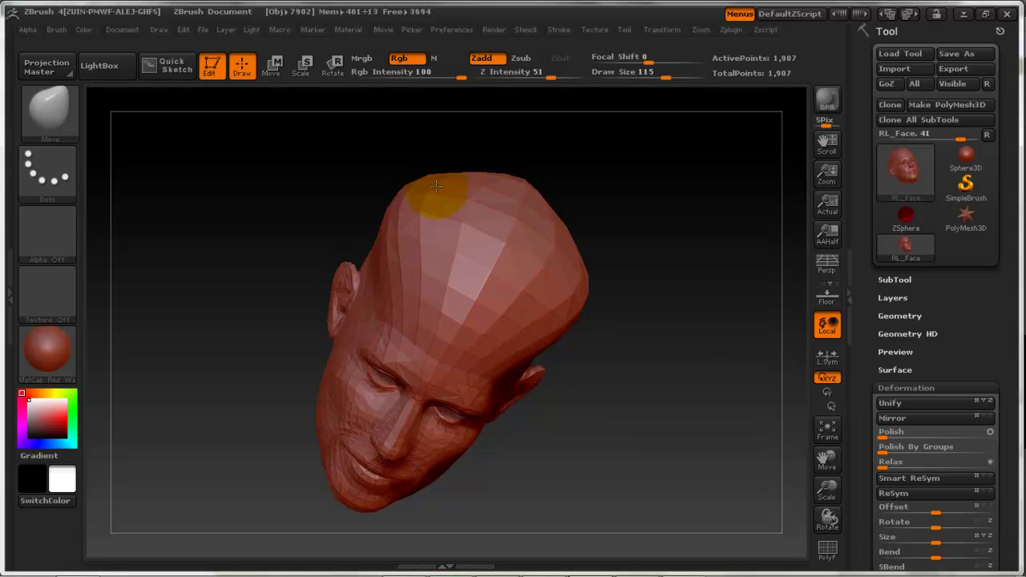
Round out the sides and back of the cranium with the Move brush, checking the shape from several angles
{"action": "mouse_move", "coordinate": [657, 291]}
{"action": "left_mouse_down"}
{"action": "mouse_move", "coordinate": [648, 233]}
{"action": "mouse_move", "coordinate": [602, 236]}
{"action": "mouse_move", "coordinate": [606, 224]}
{"action": "left_mouse_up"}
{"action": "left_click_drag", "start_coordinate": [680, 311], "coordinate": [405, 231]}
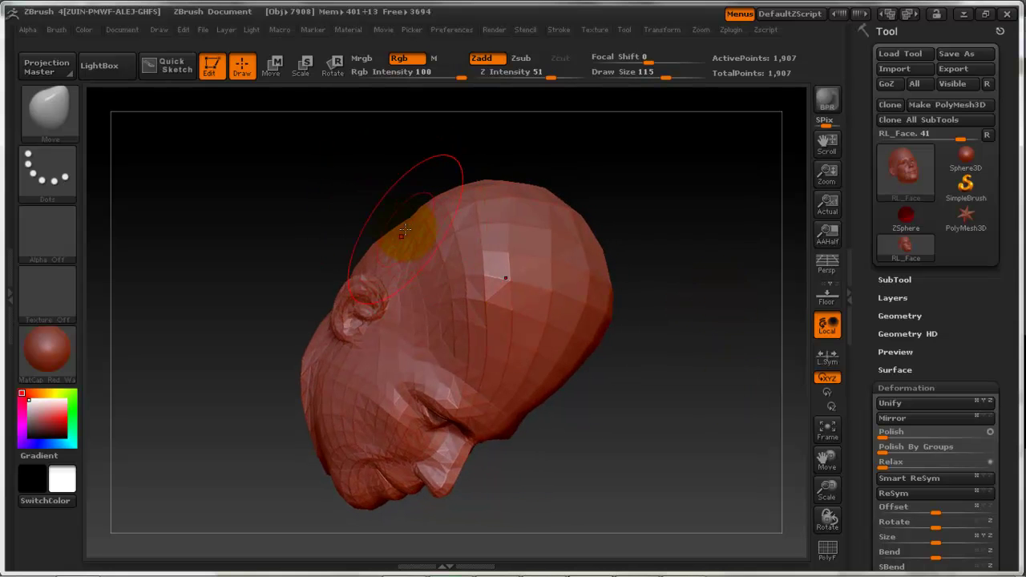
{"action": "mouse_move", "coordinate": [642, 229]}
{"action": "left_mouse_down"}
{"action": "mouse_move", "coordinate": [612, 222]}
{"action": "mouse_move", "coordinate": [554, 235]}
{"action": "mouse_move", "coordinate": [477, 200]}
{"action": "left_mouse_up"}
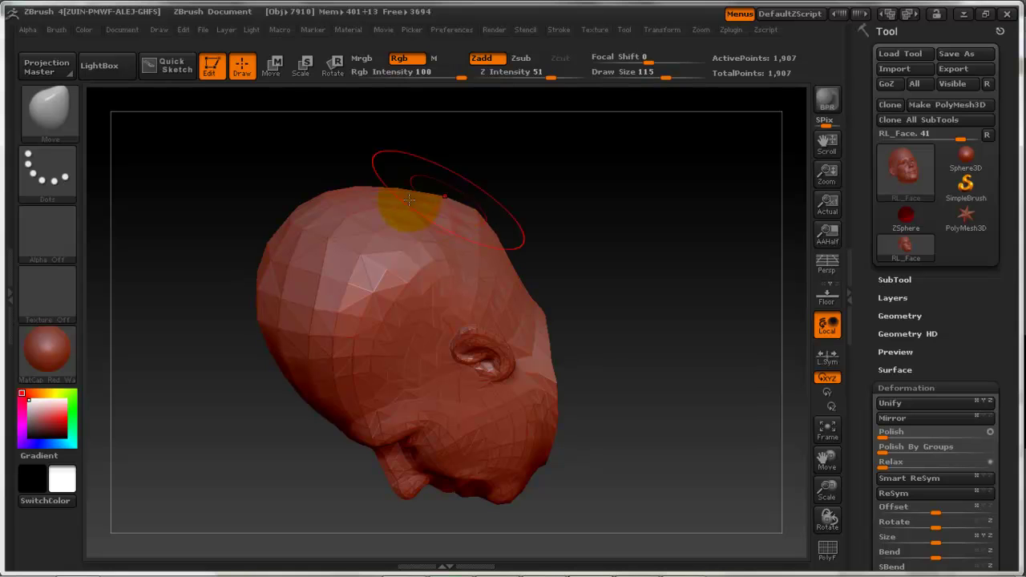
{"action": "left_click_drag", "start_coordinate": [399, 200], "coordinate": [394, 183]}
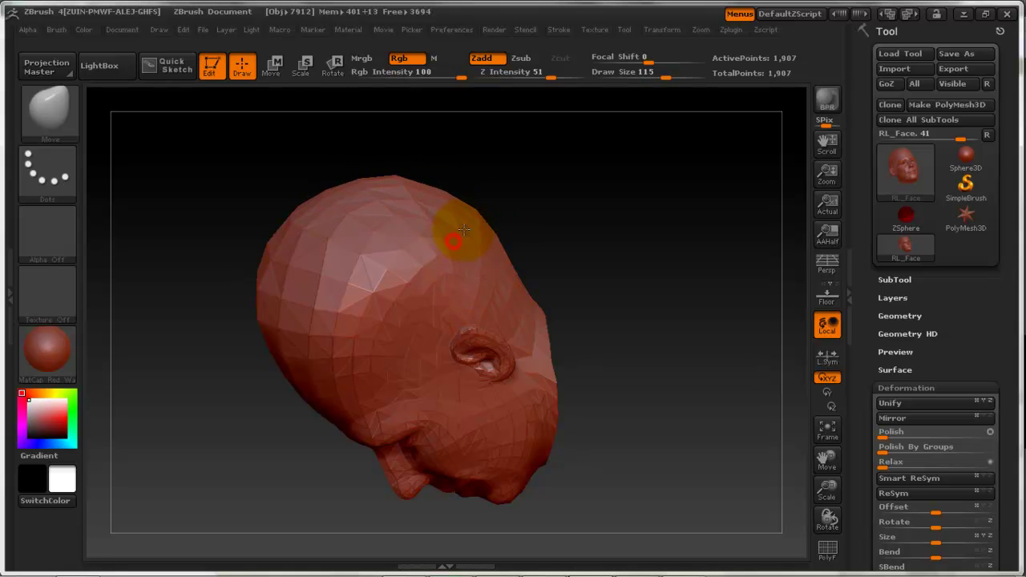
{"action": "mouse_move", "coordinate": [597, 212]}
{"action": "left_mouse_down"}
{"action": "mouse_move", "coordinate": [691, 226]}
{"action": "mouse_move", "coordinate": [706, 184]}
{"action": "mouse_move", "coordinate": [630, 224]}
{"action": "mouse_move", "coordinate": [603, 214]}
{"action": "left_mouse_up"}
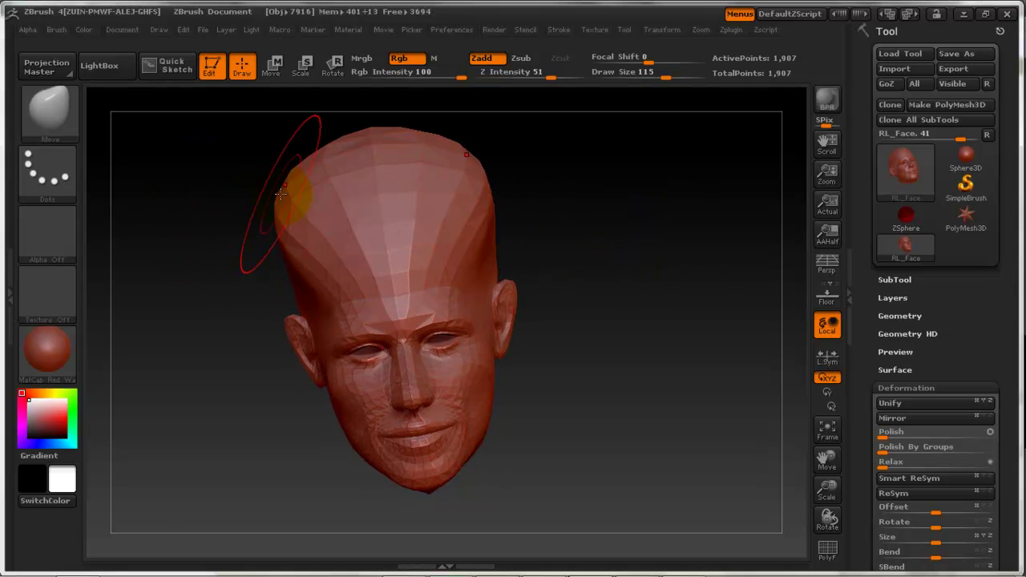
{"action": "left_click_drag", "start_coordinate": [669, 284], "coordinate": [653, 294]}
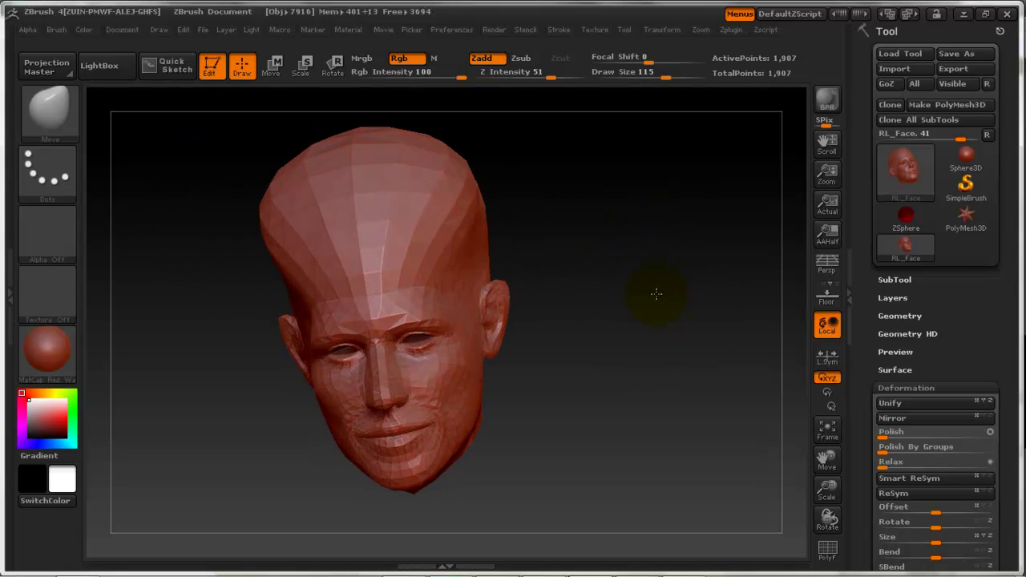
Export the reshaped head as RL_Face1.OBJ to the Models folder, replacing the existing file, and switch to iClone 3DXchange5
{"action": "left_click", "coordinate": [965, 72]}
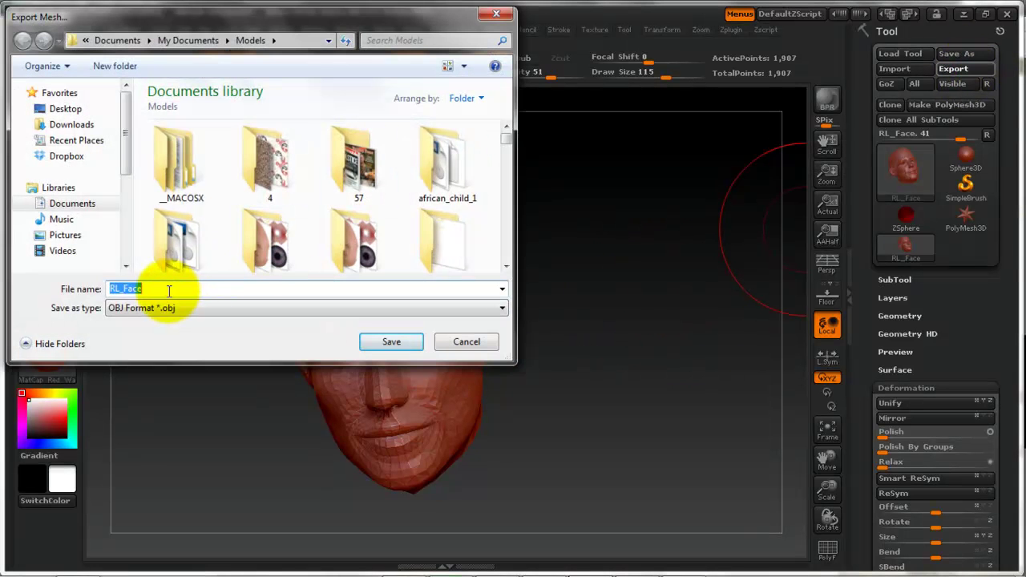
{"action": "left_click", "coordinate": [169, 290]}
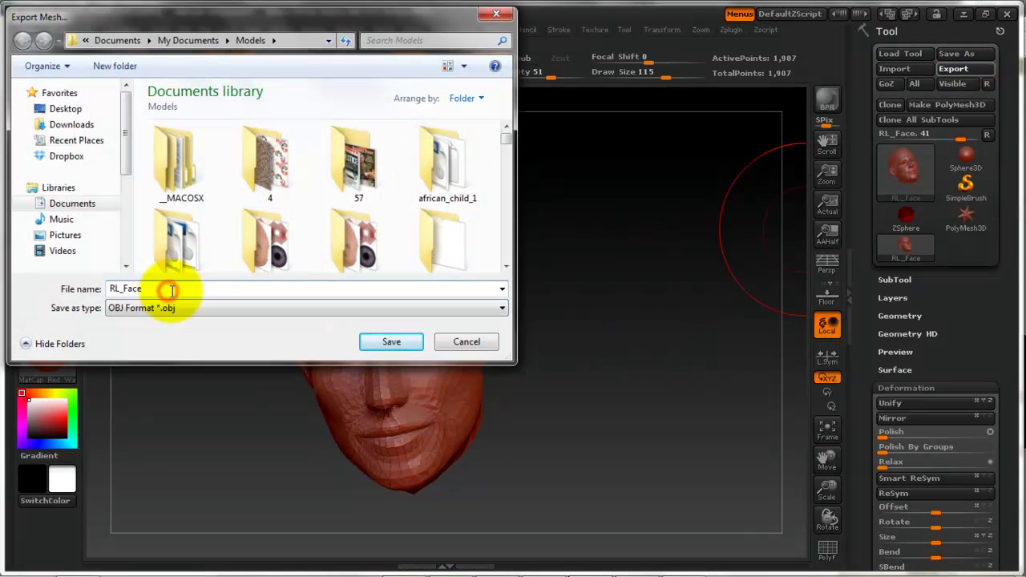
{"action": "type", "text": "1.OBJ"}
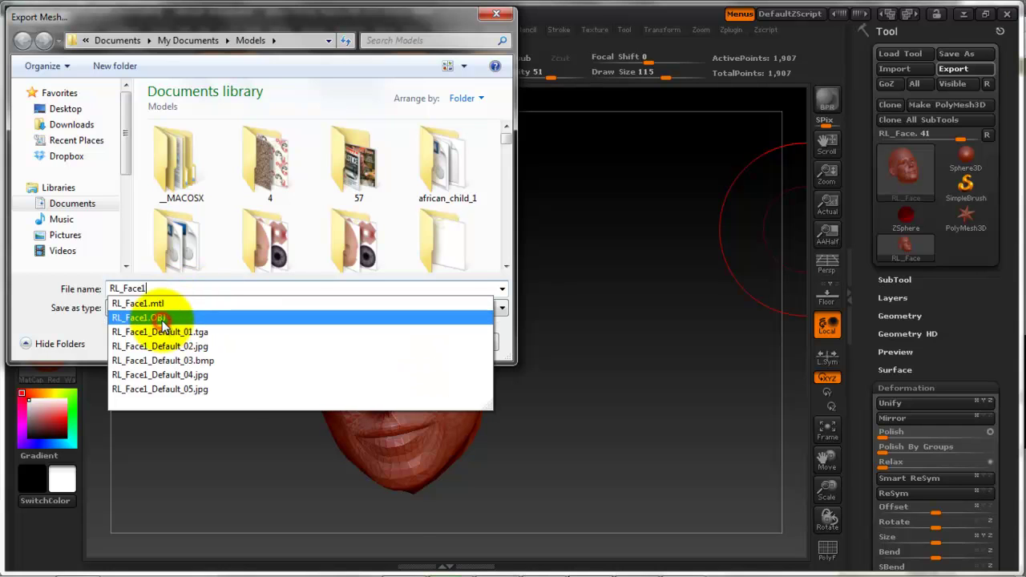
{"action": "left_click", "coordinate": [163, 319]}
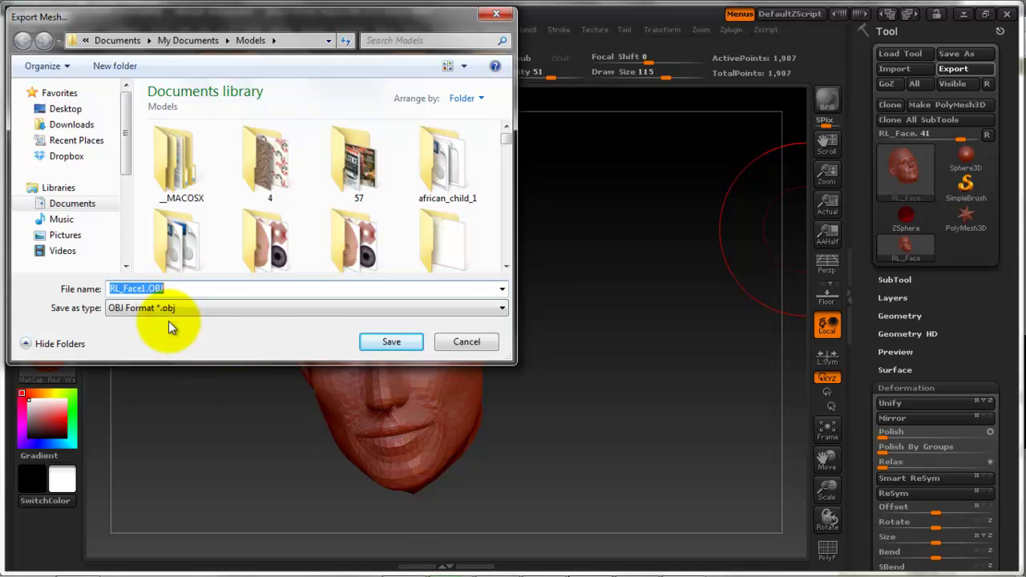
{"action": "left_click", "coordinate": [397, 341]}
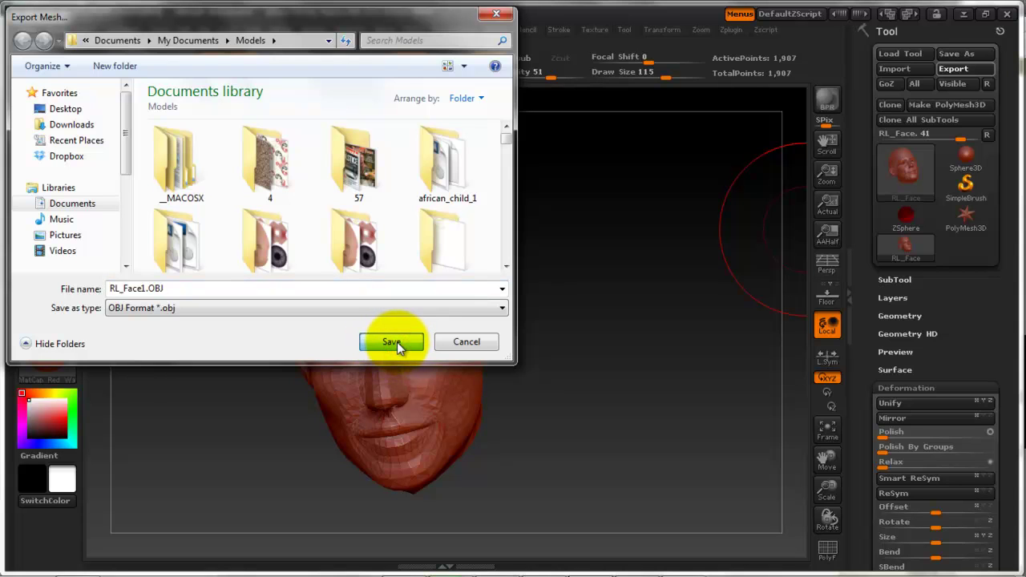
{"action": "left_click", "coordinate": [561, 300]}
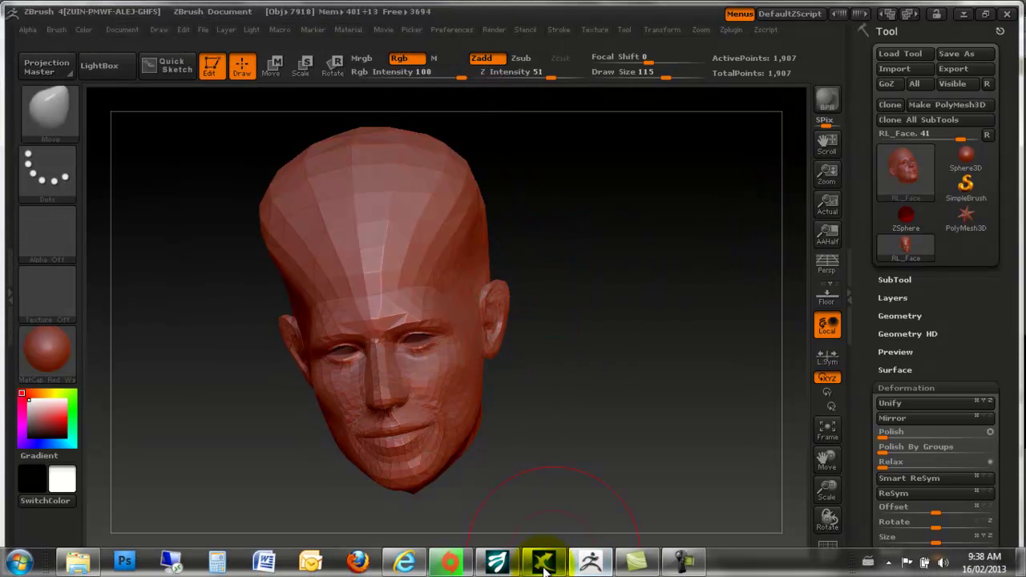
{"action": "left_click", "coordinate": [542, 564]}
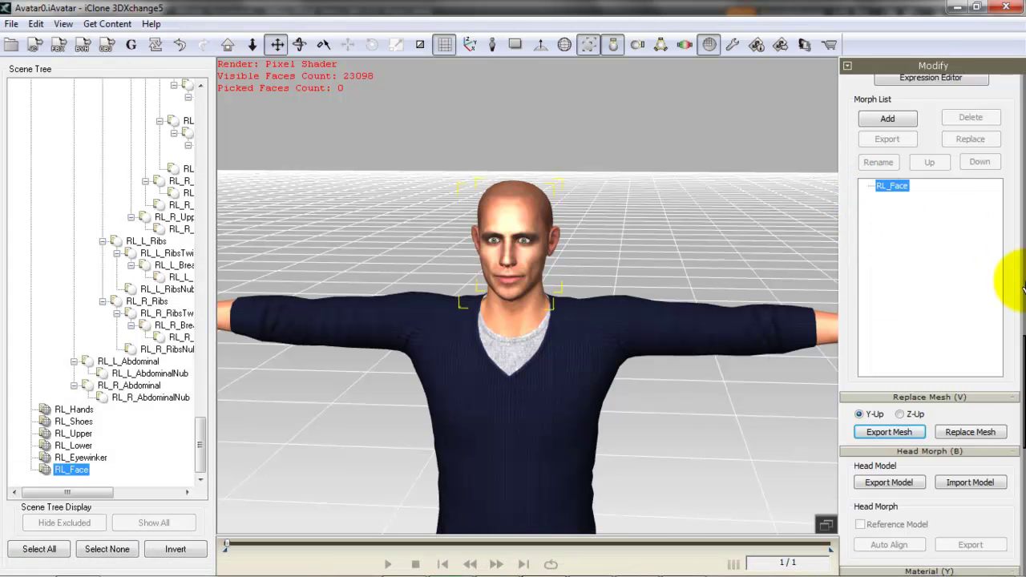
Add RL_Face1.OBJ from the Models folder as a morph target of RL_Face in the Morph List
{"action": "scroll", "coordinate": [1008, 321], "scroll_direction": "up", "scroll_amount": 2}
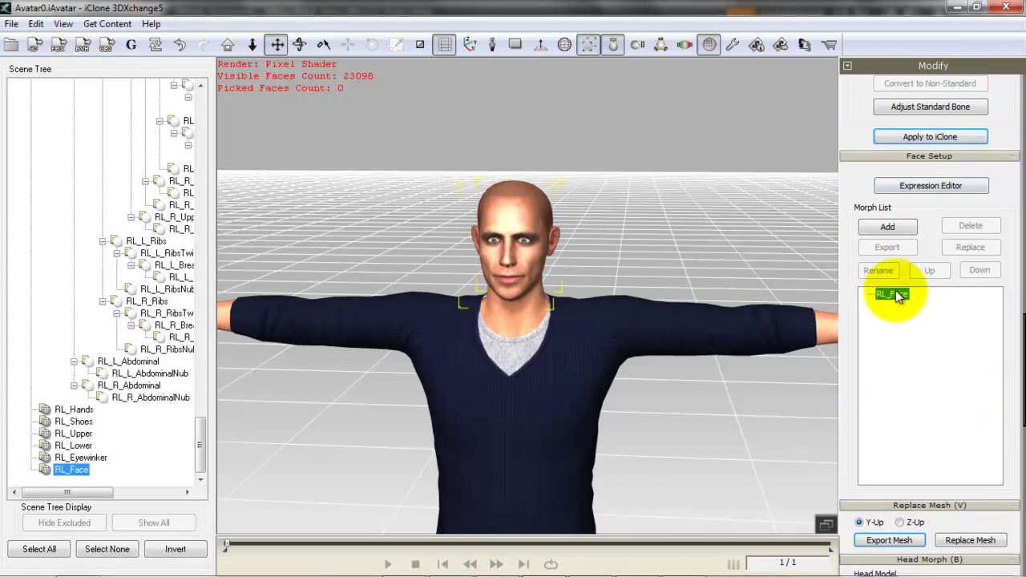
{"action": "left_click", "coordinate": [894, 228]}
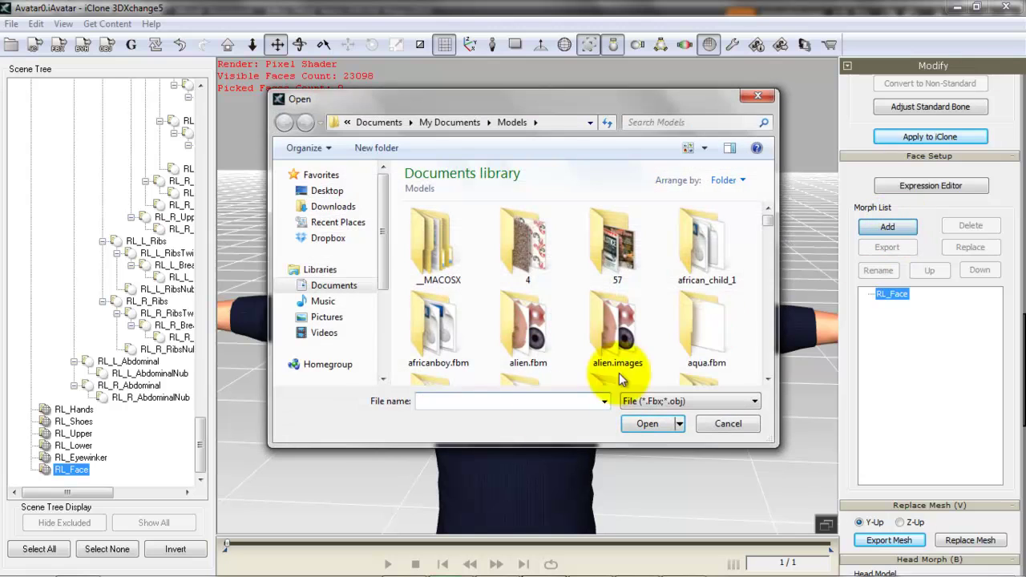
{"action": "left_click", "coordinate": [440, 400]}
{"action": "type", "text": "r"}
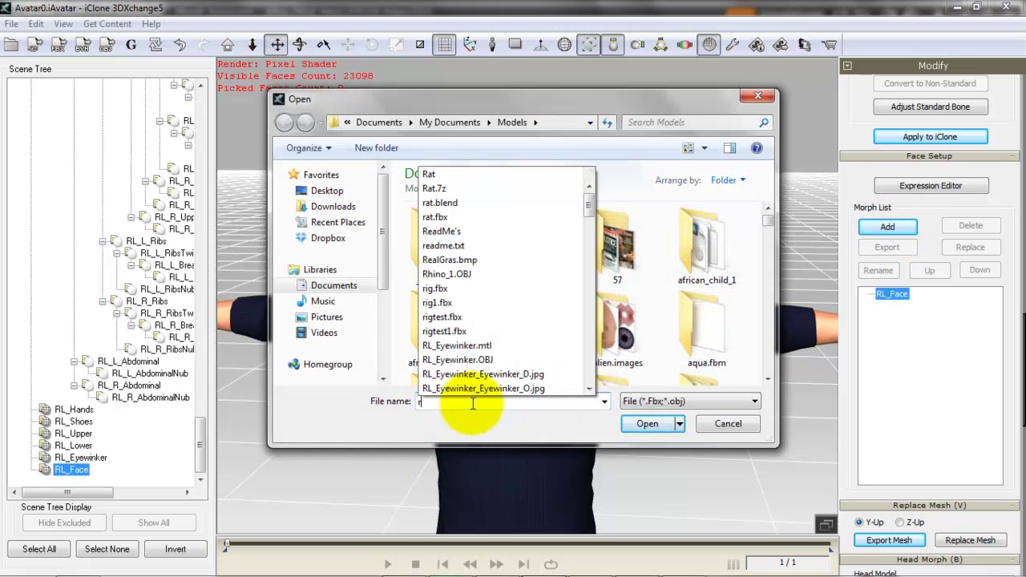
{"action": "type", "text": "l_face"}
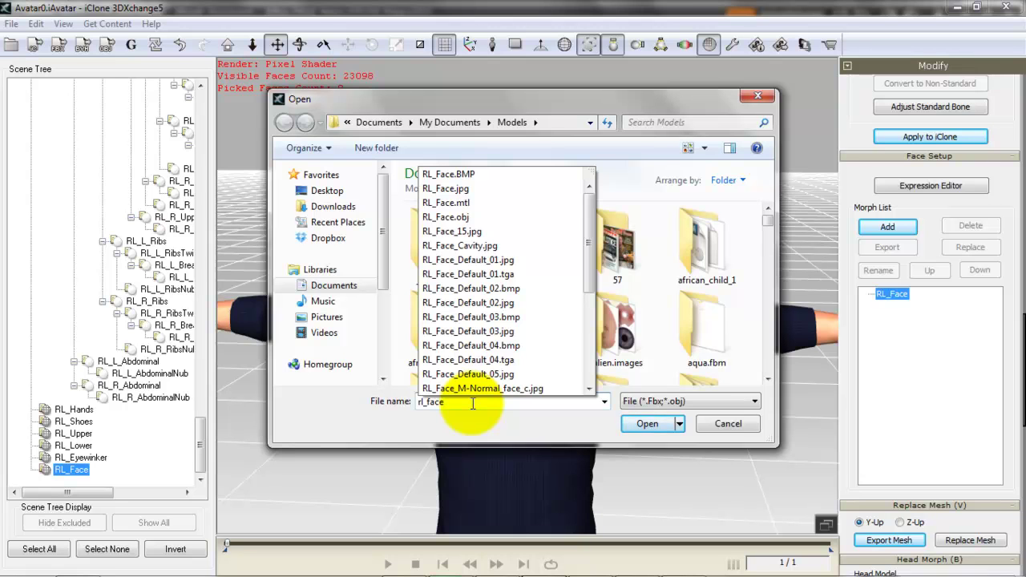
{"action": "type", "text": "1"}
{"action": "key", "text": "Down"}
{"action": "key", "text": "Down"}
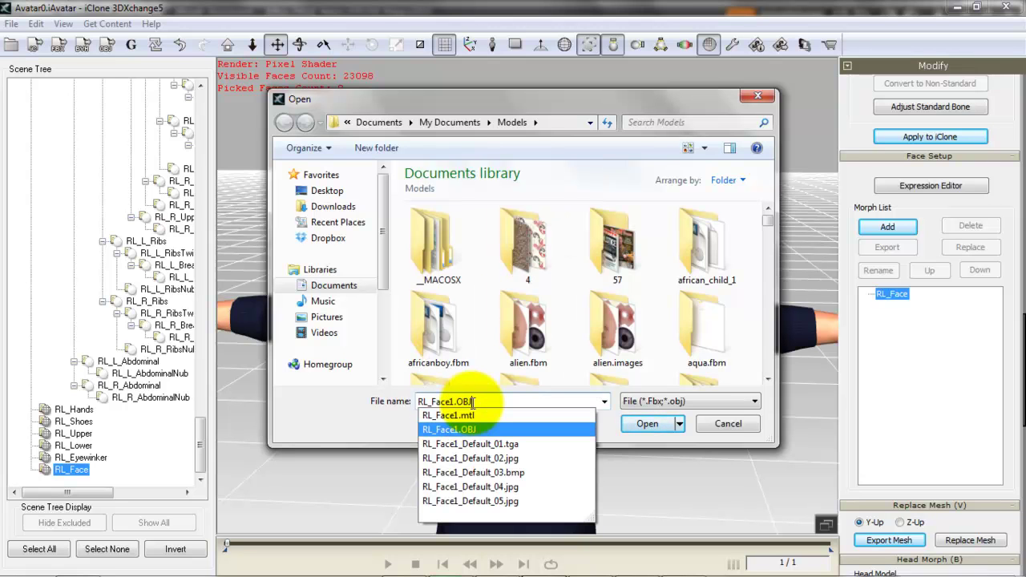
{"action": "key", "text": "Return"}
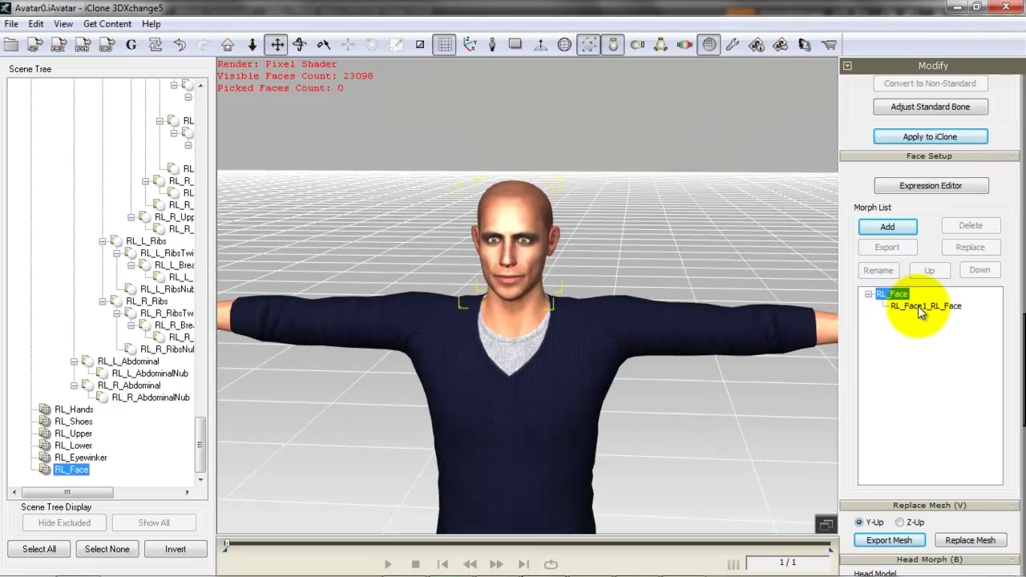
Compare the RL_Face1_RL_Face morph with the base RL_Face on the avatar by switching between them, finishing on the base face
{"action": "left_click", "coordinate": [922, 306]}
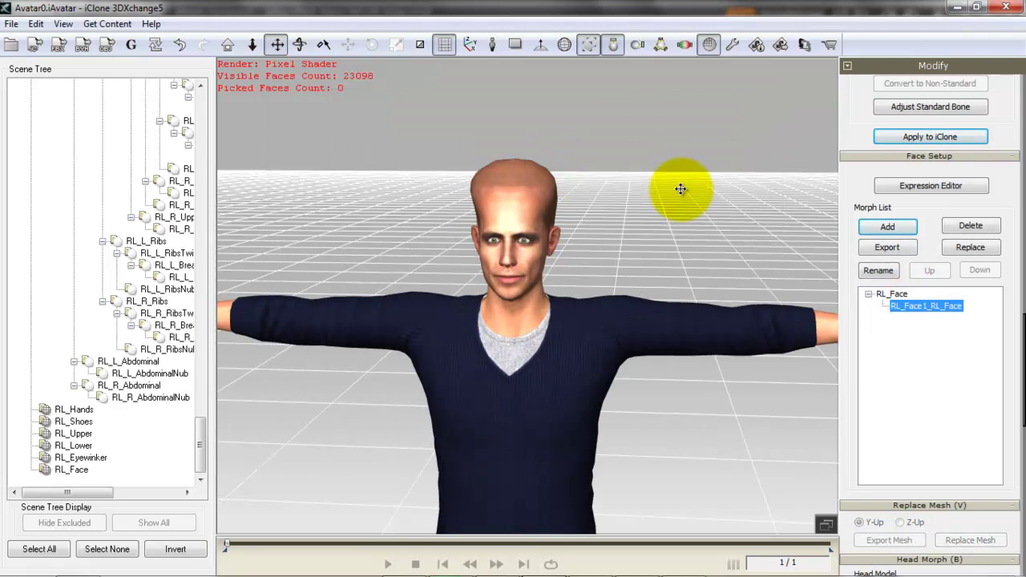
{"action": "left_click", "coordinate": [892, 294]}
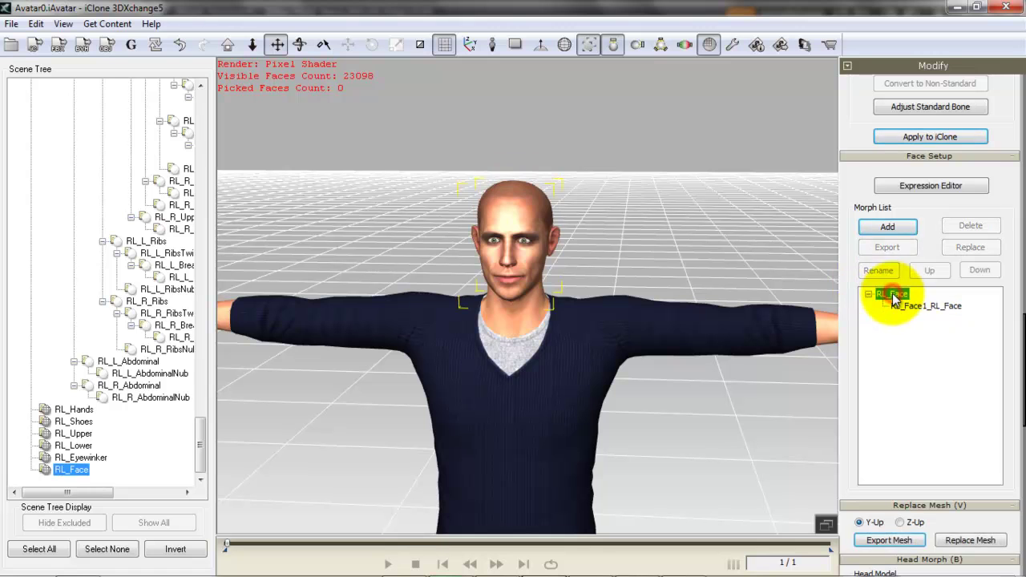
{"action": "left_click", "coordinate": [946, 306]}
{"action": "left_click", "coordinate": [638, 263]}
{"action": "left_click_drag", "start_coordinate": [638, 263], "coordinate": [665, 210]}
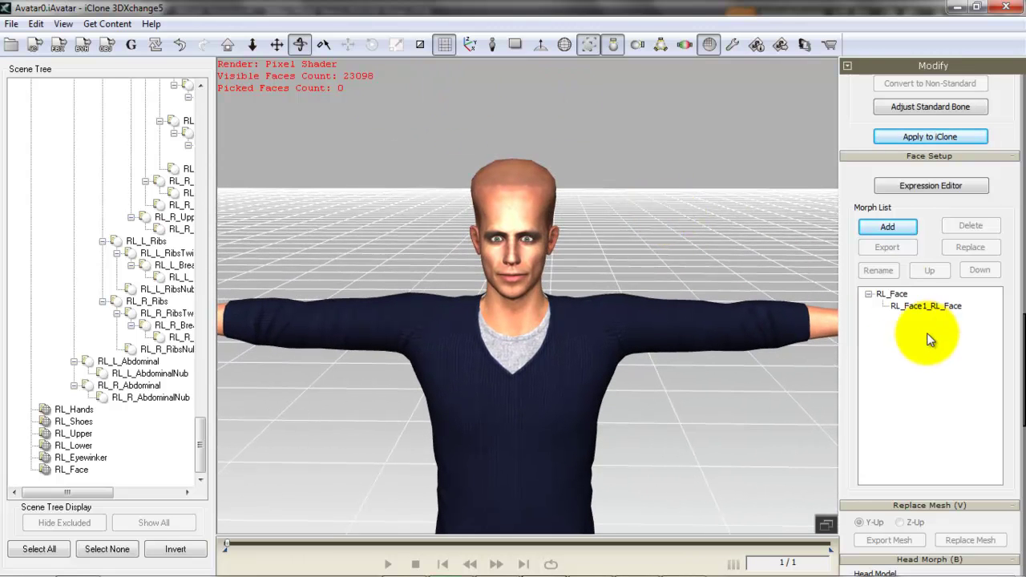
{"action": "left_click", "coordinate": [894, 294]}
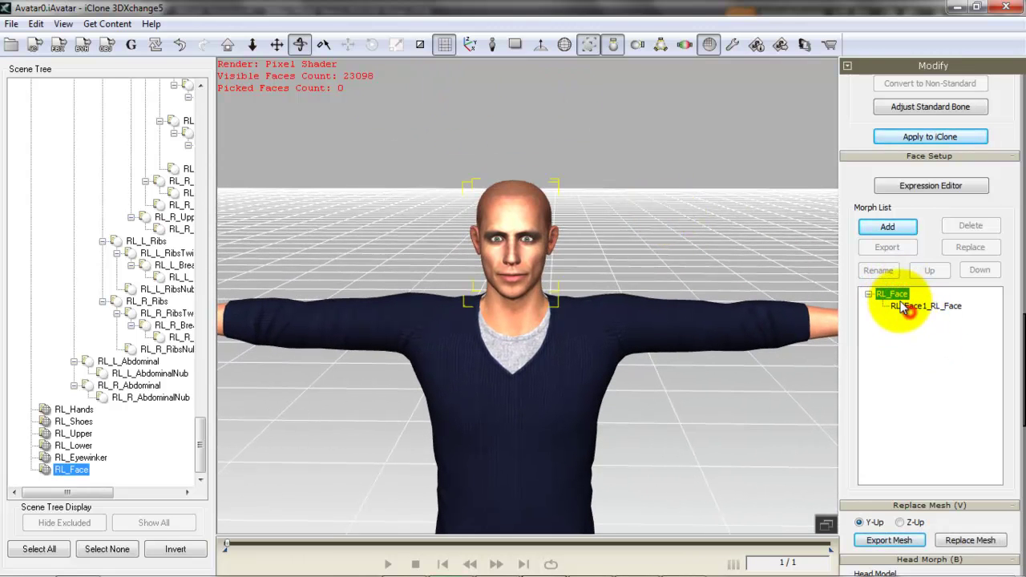
{"action": "left_click", "coordinate": [922, 306]}
{"action": "left_click", "coordinate": [894, 294]}
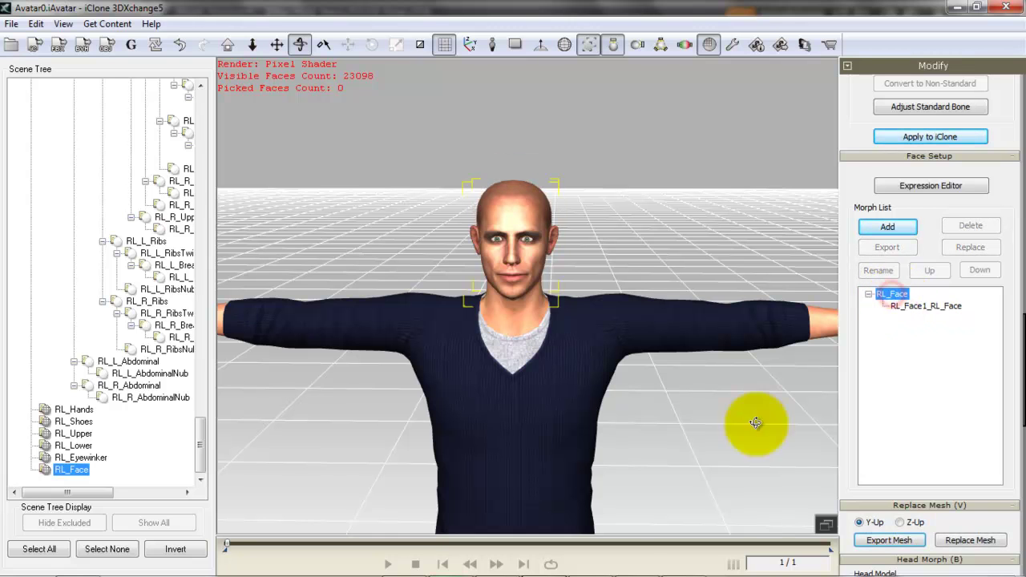
Switch to ZBrush and step through the tool's undo history to restore the original, unsculpted head
{"action": "left_click", "coordinate": [590, 561]}
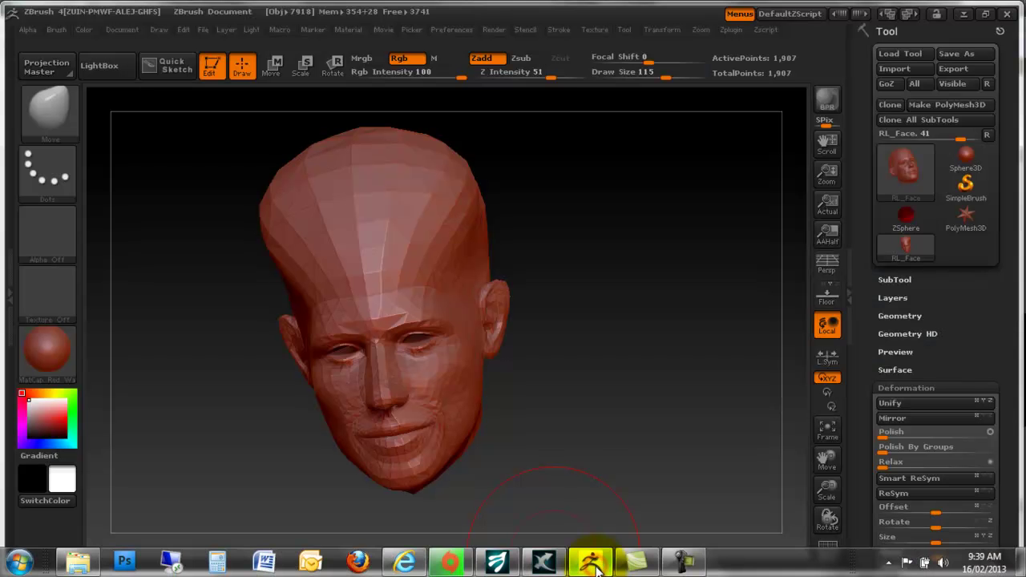
{"action": "key", "text": "ctrl"}
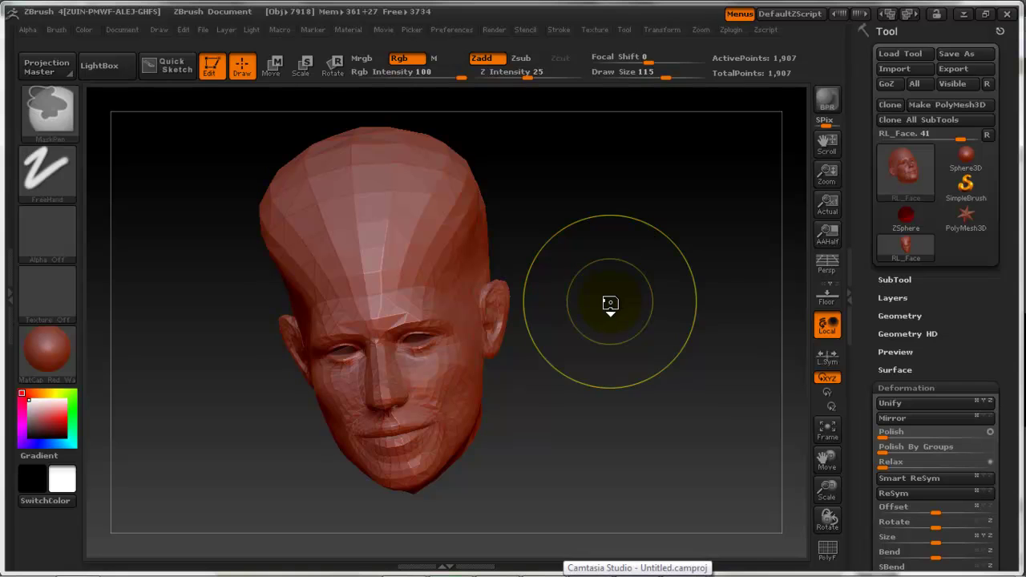
{"action": "left_click", "coordinate": [614, 298], "text": "ctrl"}
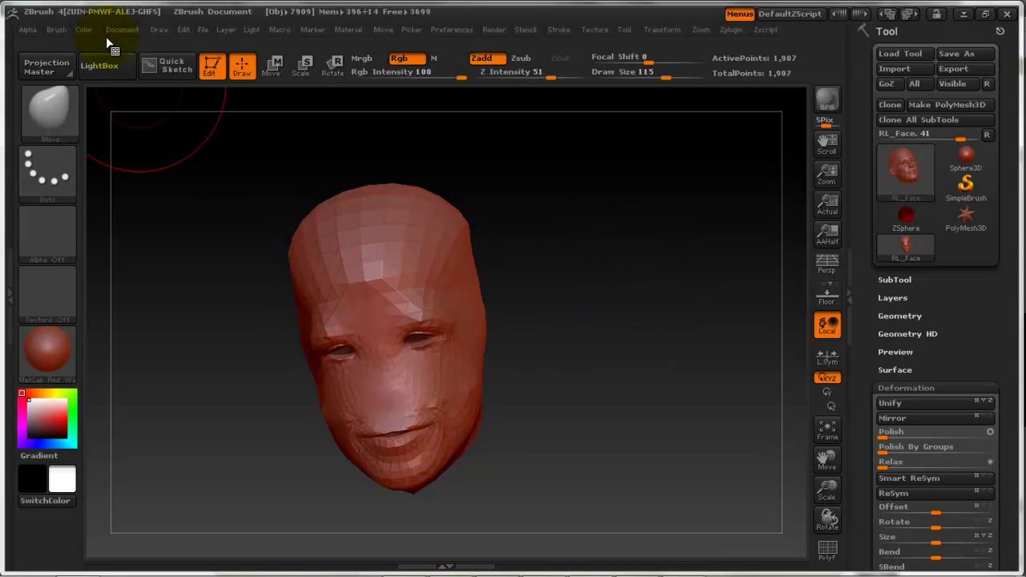
{"action": "left_click", "coordinate": [181, 30]}
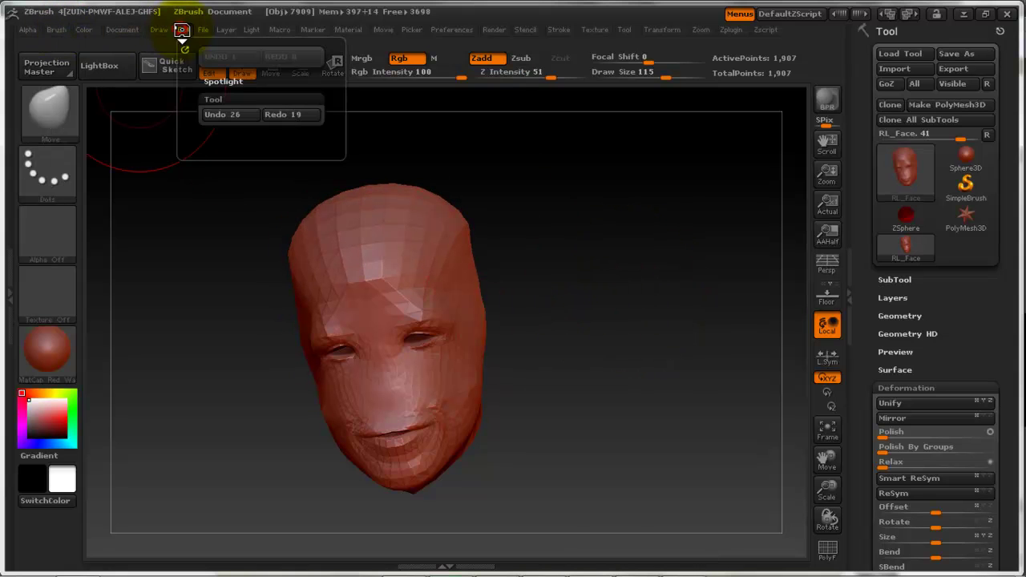
{"action": "left_click", "coordinate": [288, 115]}
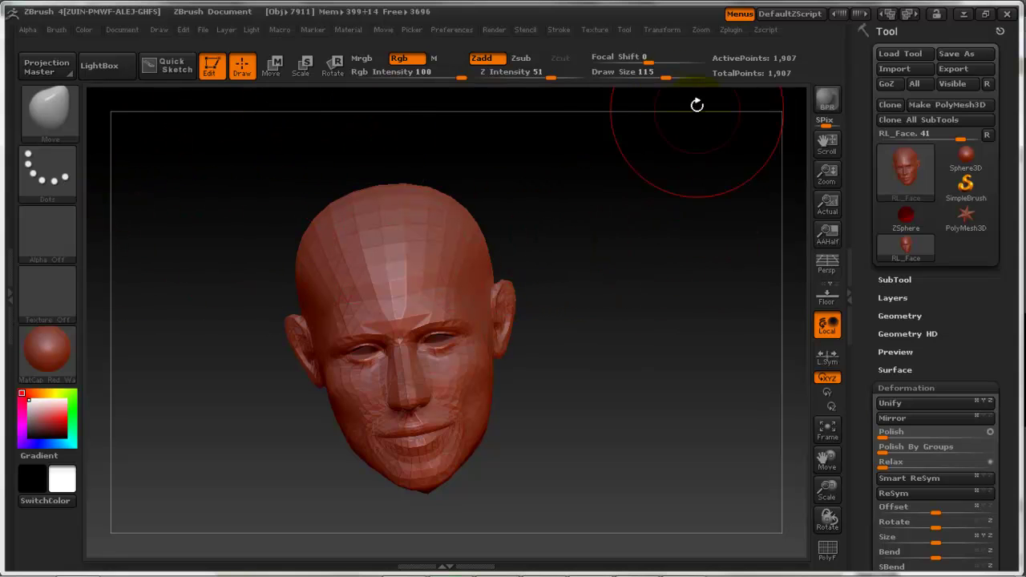
Pull the ear tips outward and upward into long points with the Move brush at draw size 24
{"action": "left_click_drag", "start_coordinate": [664, 73], "coordinate": [626, 74]}
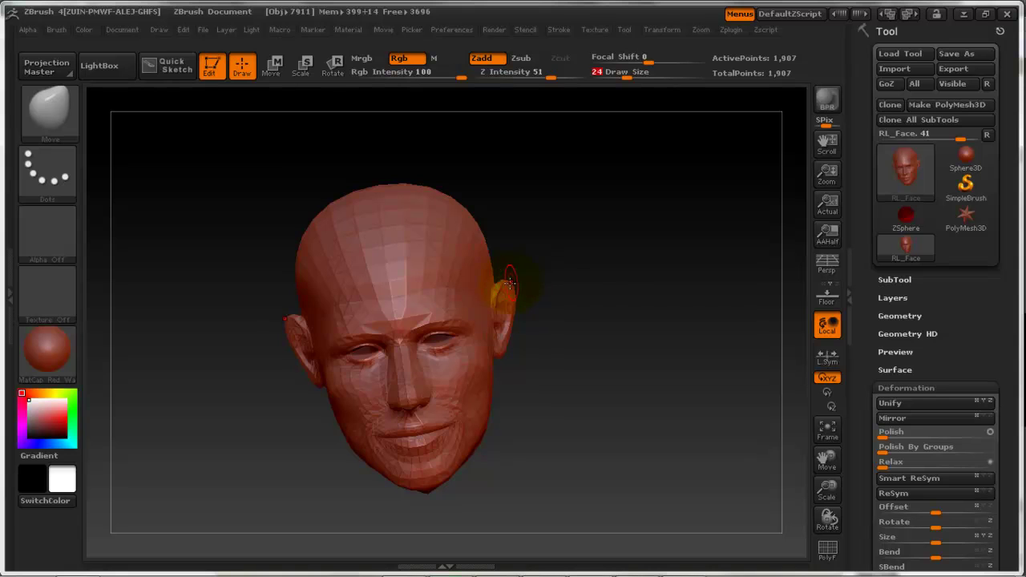
{"action": "left_click_drag", "start_coordinate": [521, 277], "coordinate": [548, 262]}
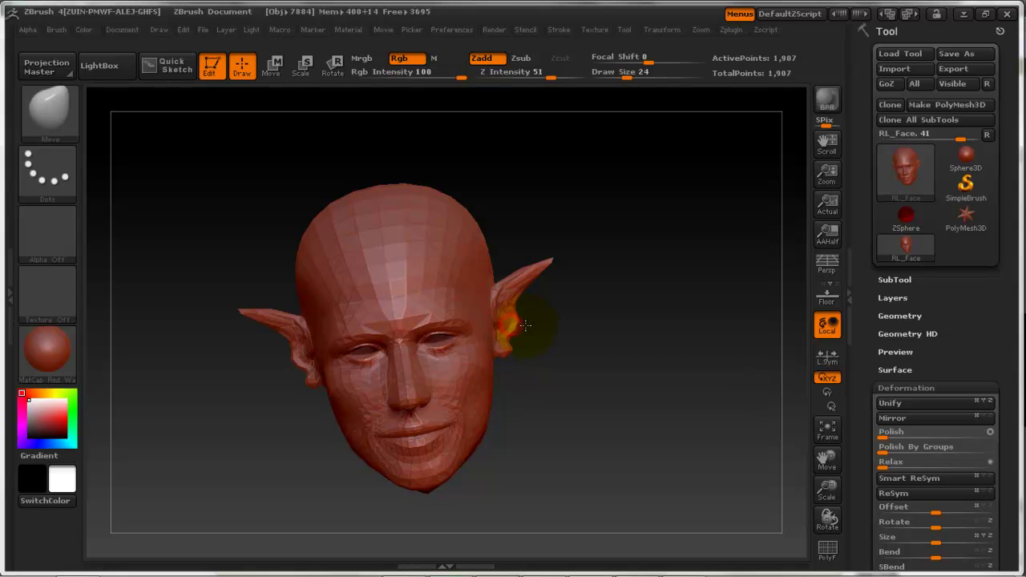
{"action": "key", "text": "ctrl+z"}
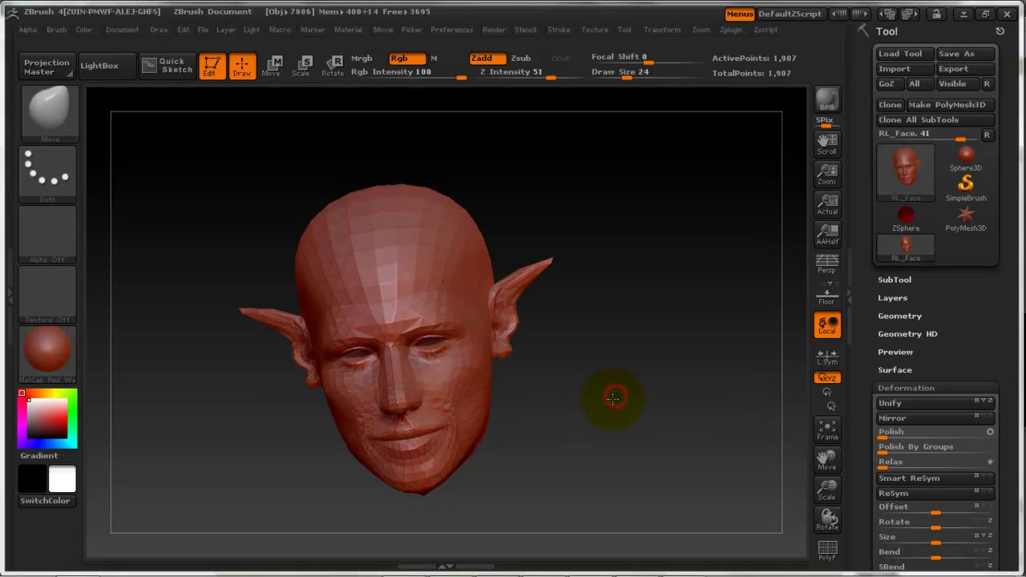
{"action": "left_click_drag", "start_coordinate": [614, 401], "coordinate": [530, 431]}
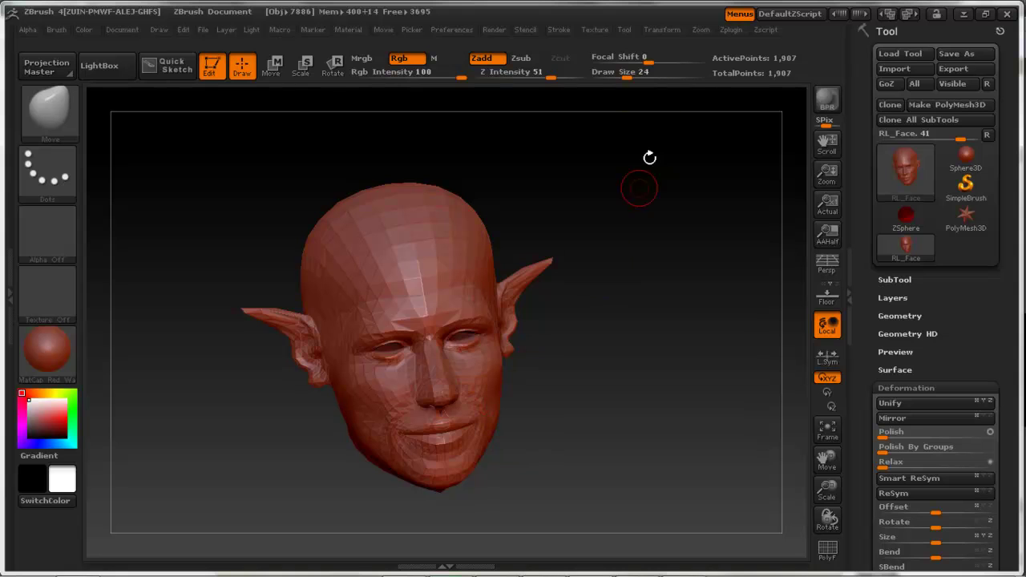
Widen the nose and reshape the inner brow area with the Move brush, using draw sizes of 76 and 25
{"action": "left_click_drag", "start_coordinate": [631, 77], "coordinate": [653, 78]}
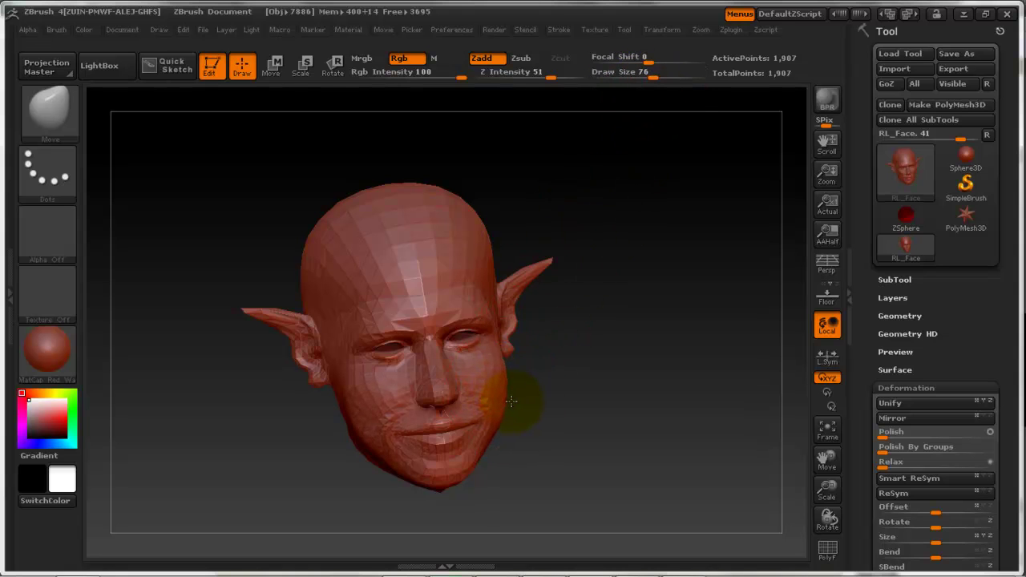
{"action": "left_click_drag", "start_coordinate": [595, 367], "coordinate": [475, 371]}
{"action": "left_click_drag", "start_coordinate": [653, 78], "coordinate": [628, 77]}
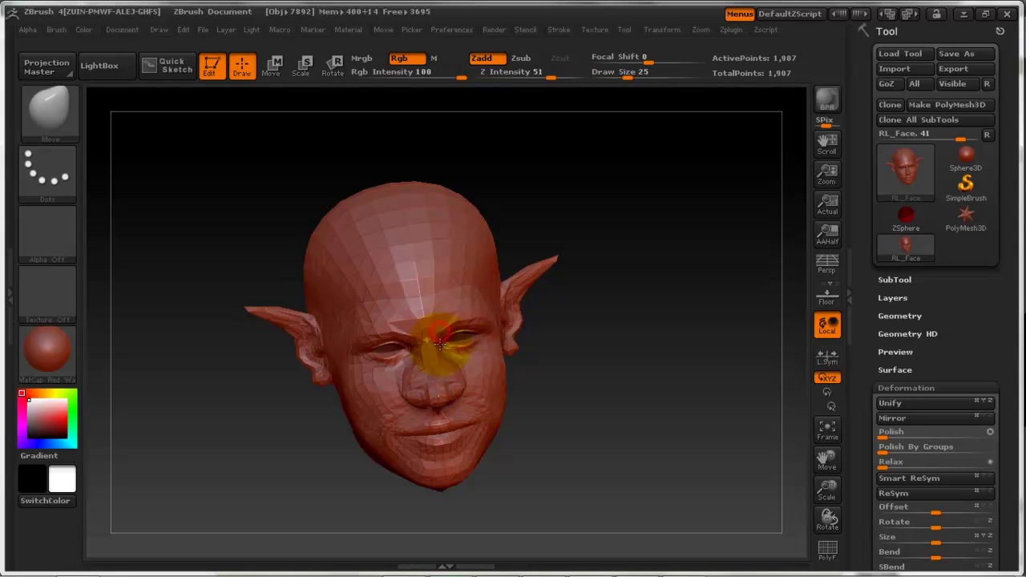
{"action": "mouse_move", "coordinate": [430, 343]}
{"action": "left_mouse_down"}
{"action": "mouse_move", "coordinate": [561, 355]}
{"action": "mouse_move", "coordinate": [446, 348]}
{"action": "left_mouse_up"}
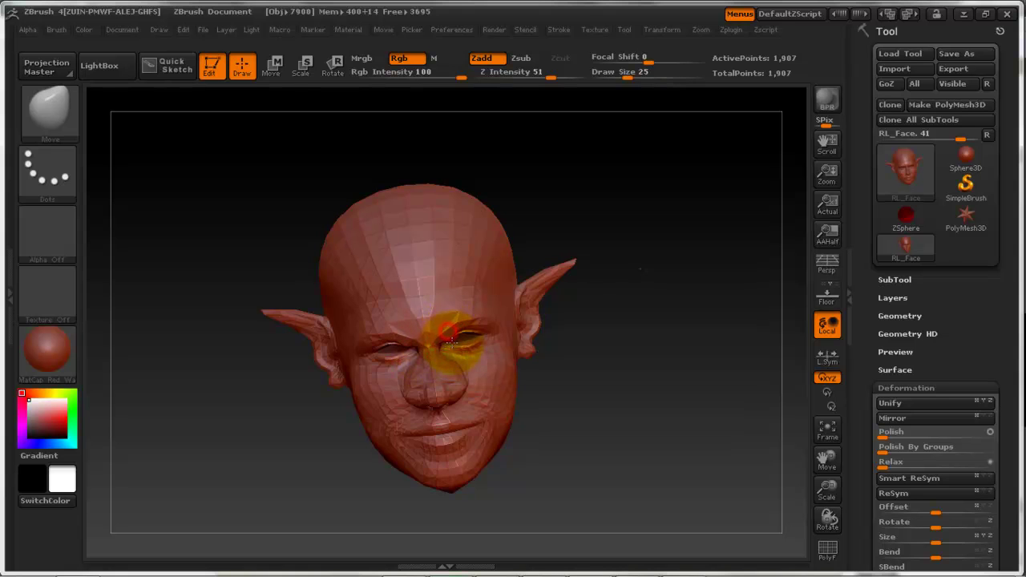
{"action": "left_click_drag", "start_coordinate": [453, 337], "coordinate": [399, 335]}
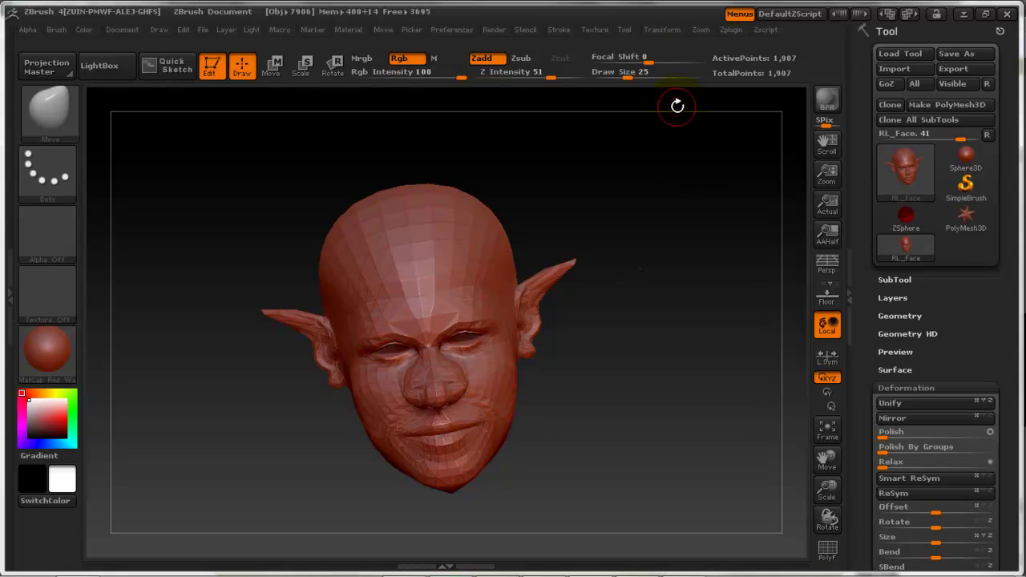
Pull the chin downward into a longer point with the Move brush at draw size 61
{"action": "left_click_drag", "start_coordinate": [630, 77], "coordinate": [646, 78]}
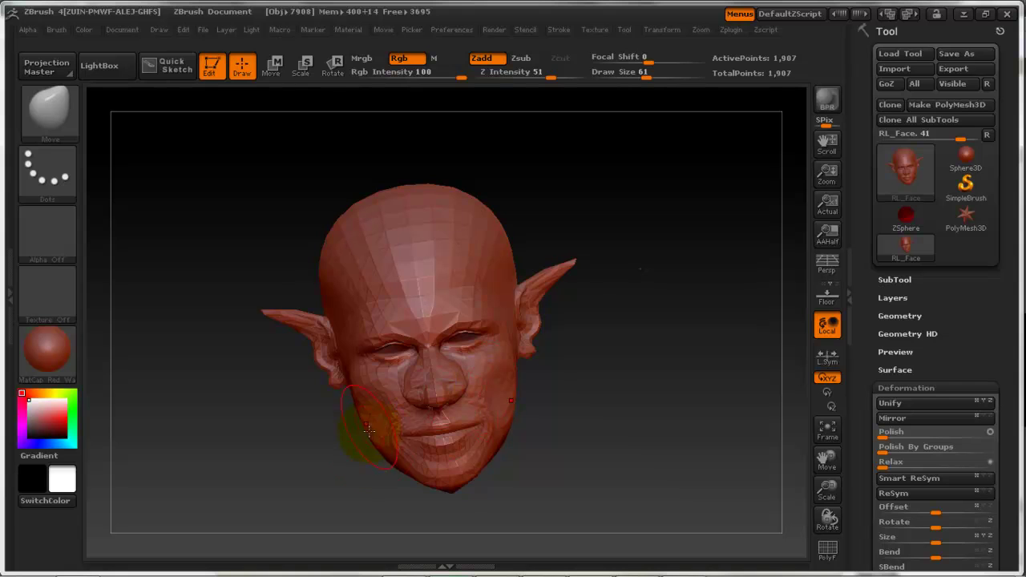
{"action": "left_click_drag", "start_coordinate": [450, 481], "coordinate": [452, 495]}
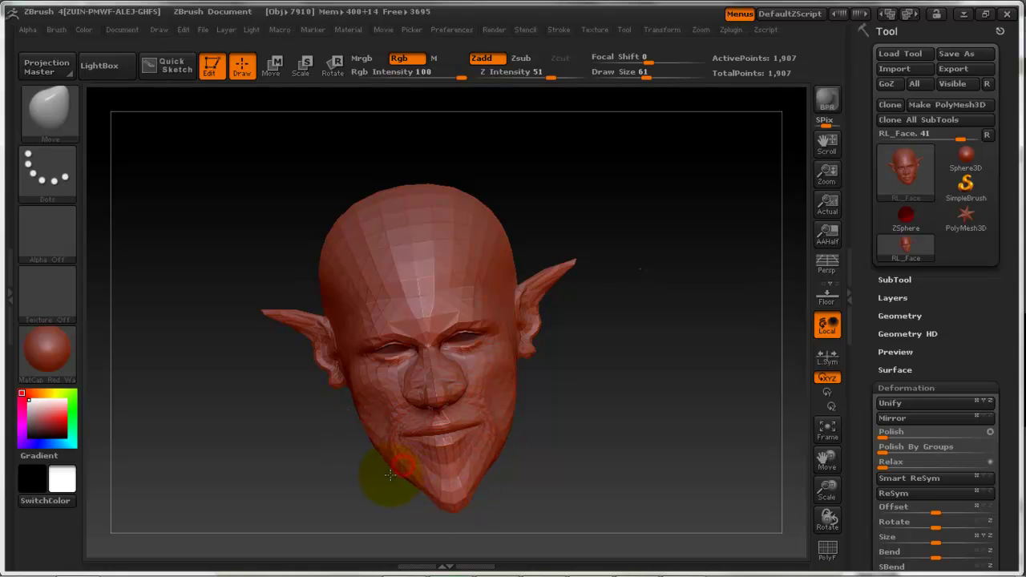
Export the pointed-ear head as RL_Face2.OBJ to the Models folder, replacing the existing file
{"action": "left_click", "coordinate": [958, 68]}
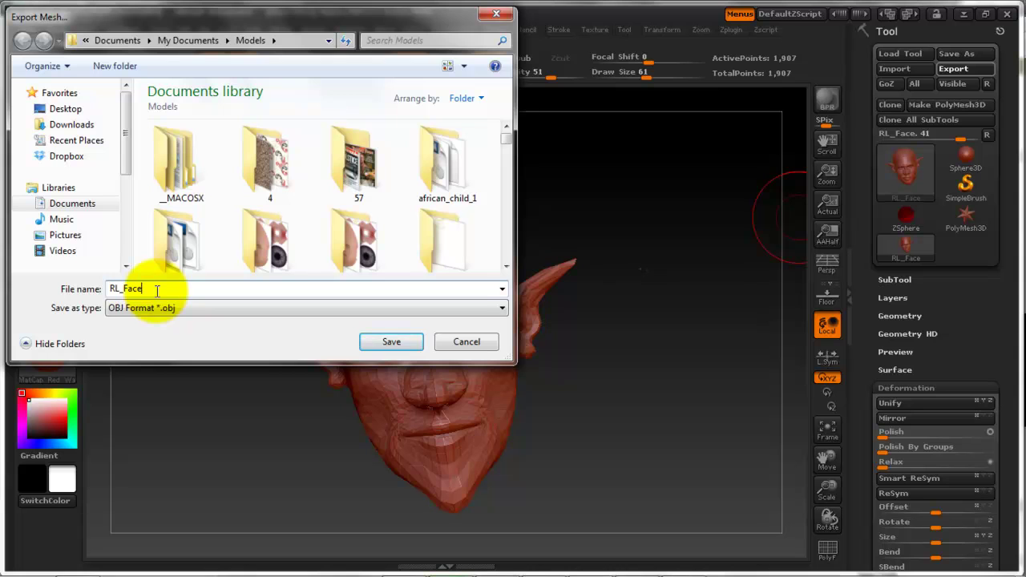
{"action": "type", "text": "2"}
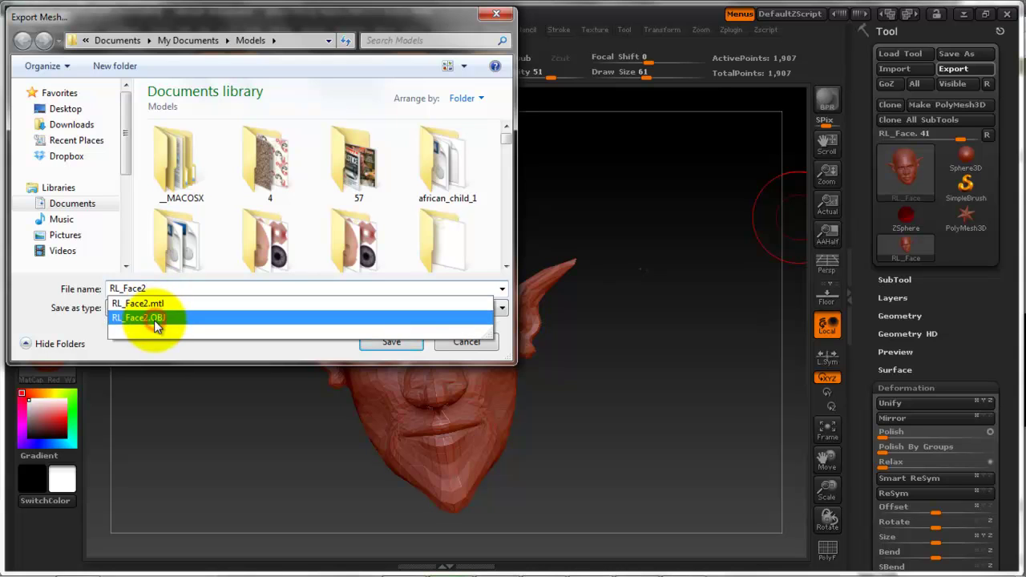
{"action": "left_click", "coordinate": [155, 319]}
{"action": "left_click", "coordinate": [391, 343]}
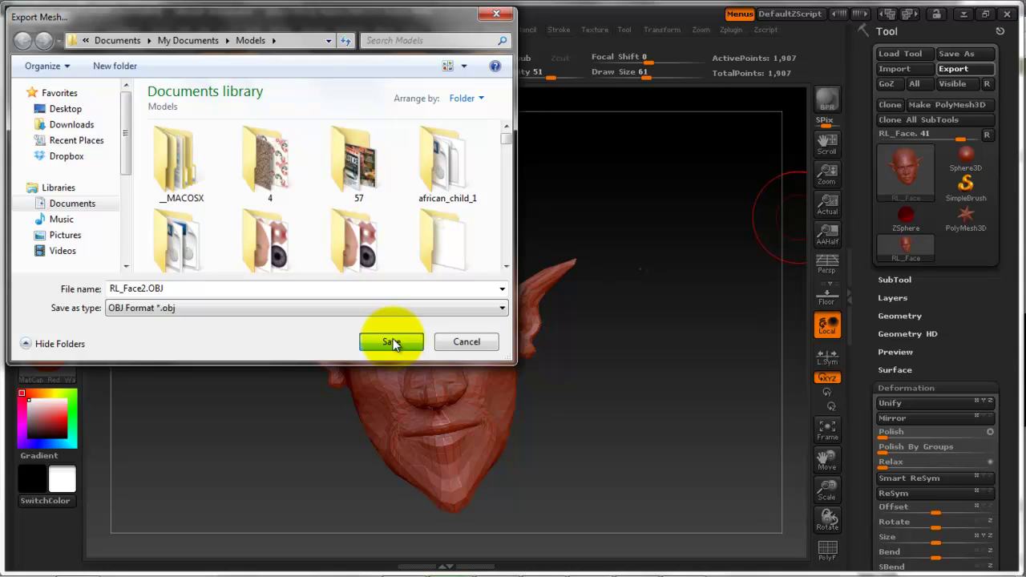
{"action": "left_click", "coordinate": [391, 342]}
{"action": "left_click", "coordinate": [554, 297]}
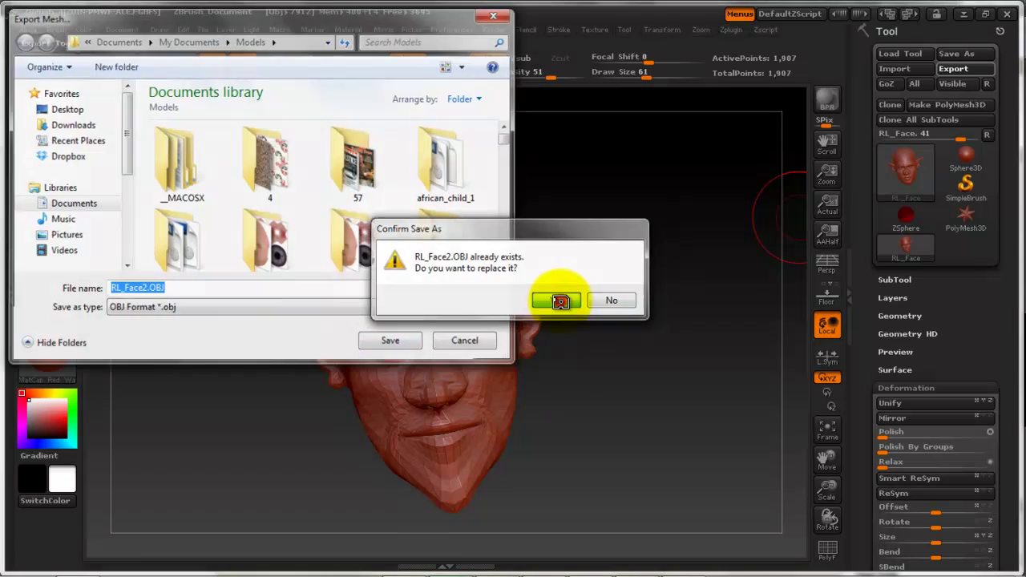
Switch to 3DXchange and add RL_Face2.OBJ from the Models folder to the RL_Face morph list
{"action": "left_click", "coordinate": [962, 14]}
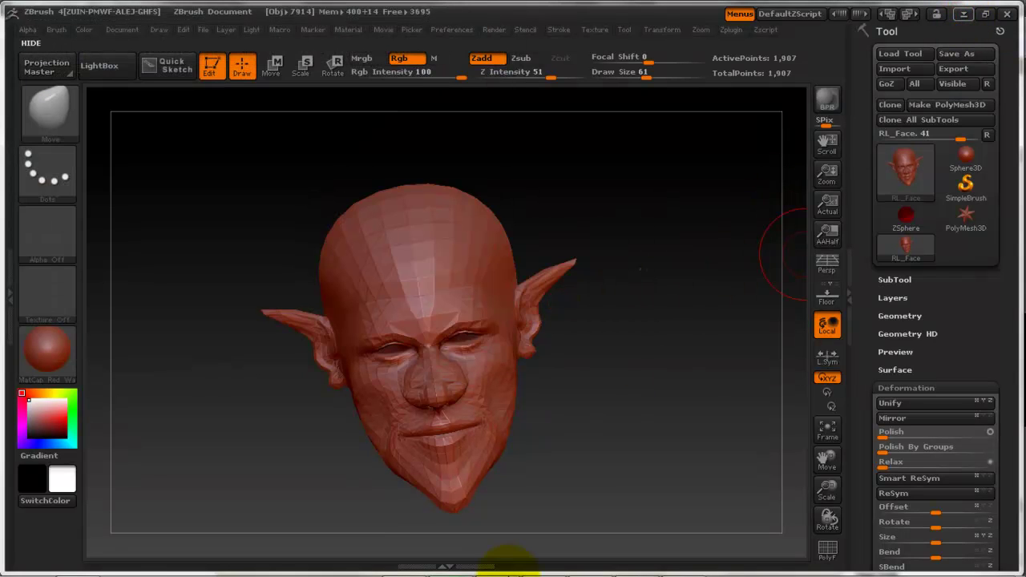
{"action": "left_click", "coordinate": [543, 557]}
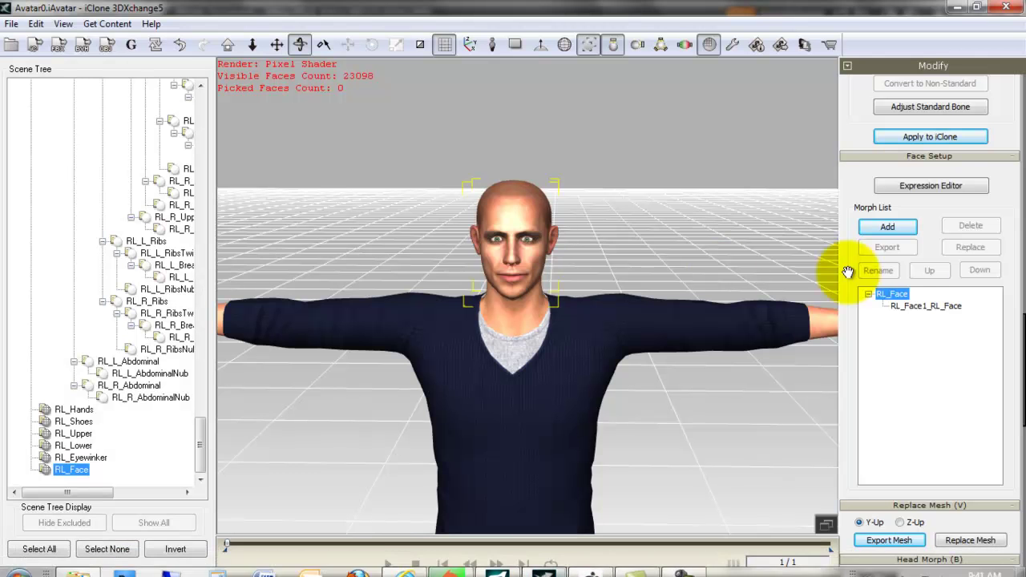
{"action": "left_click", "coordinate": [888, 227]}
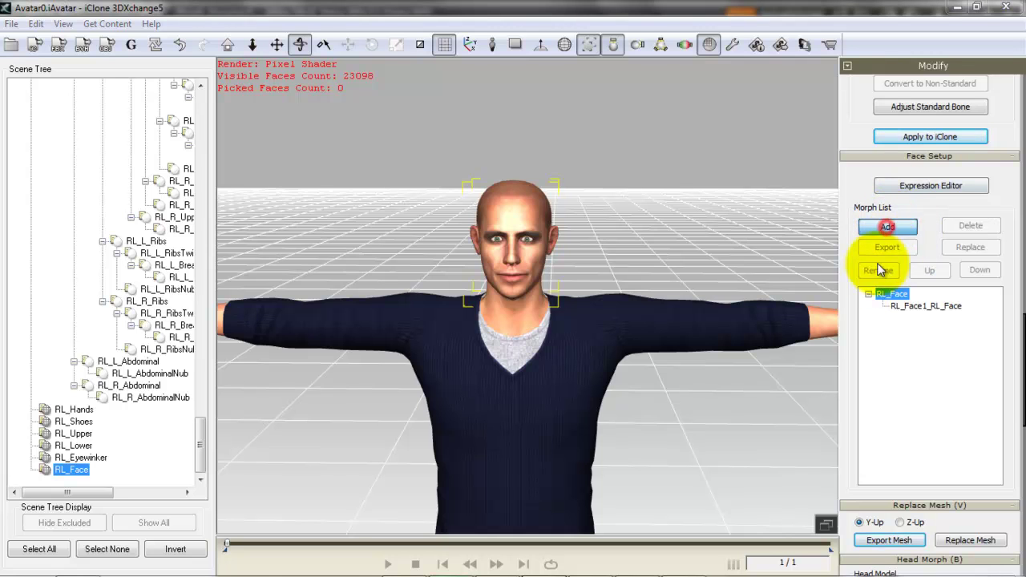
{"action": "type", "text": "rl"}
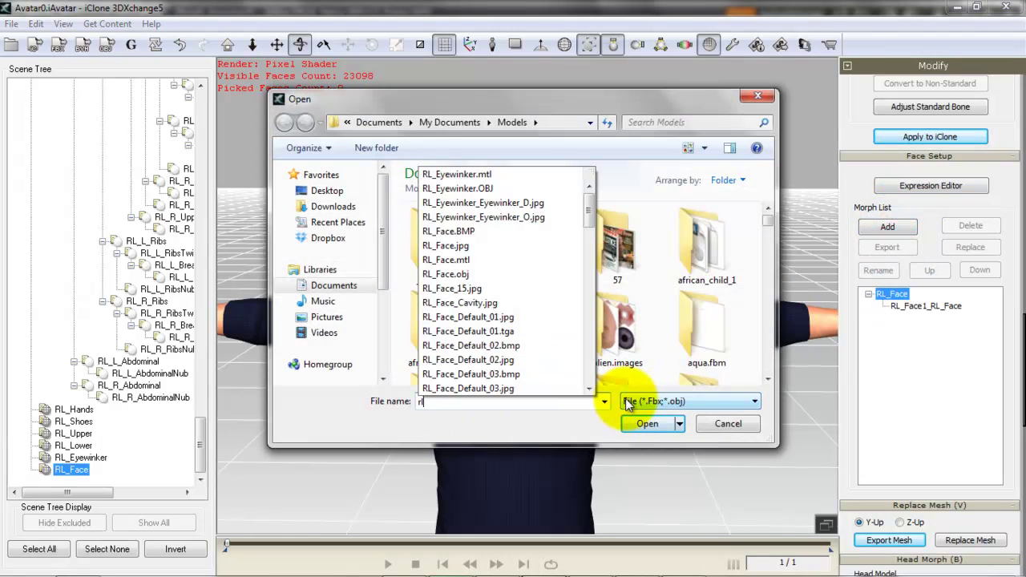
{"action": "type", "text": "_fc"}
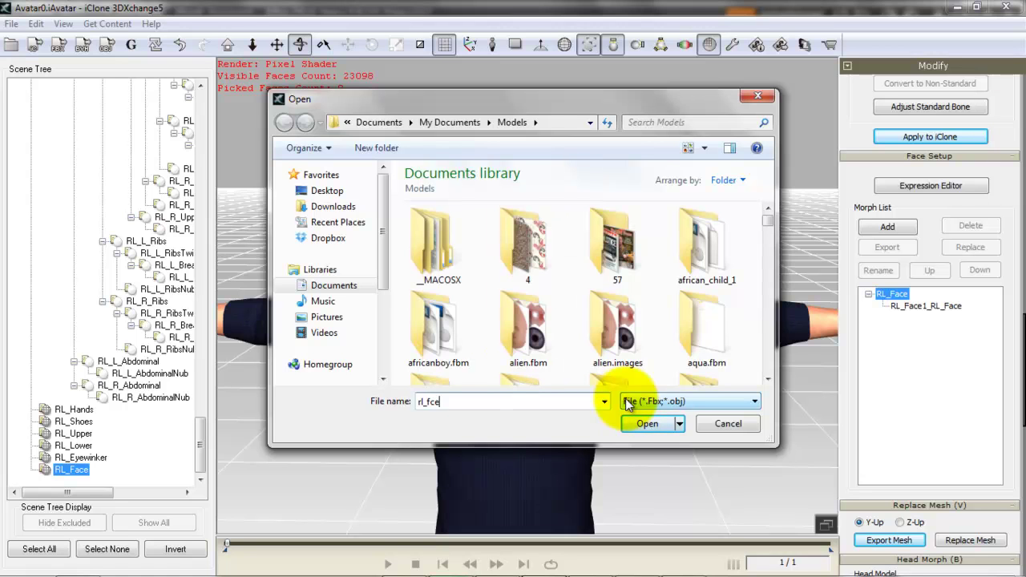
{"action": "type", "text": "e"}
{"action": "key", "text": "BackSpace"}
{"action": "key", "text": "BackSpace"}
{"action": "type", "text": "ace2"}
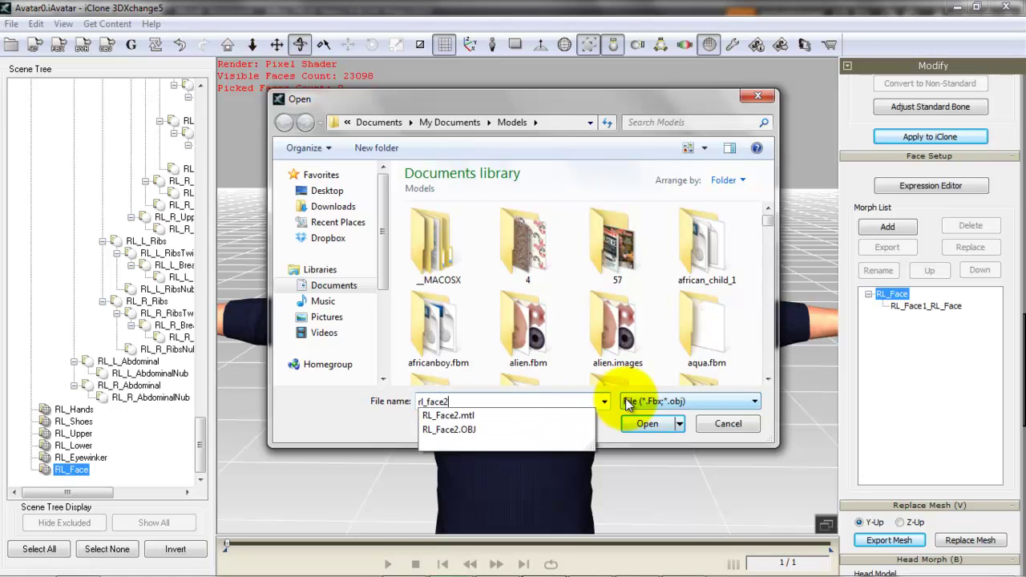
{"action": "key", "text": "Down"}
{"action": "key", "text": "Down"}
{"action": "key", "text": "Return"}
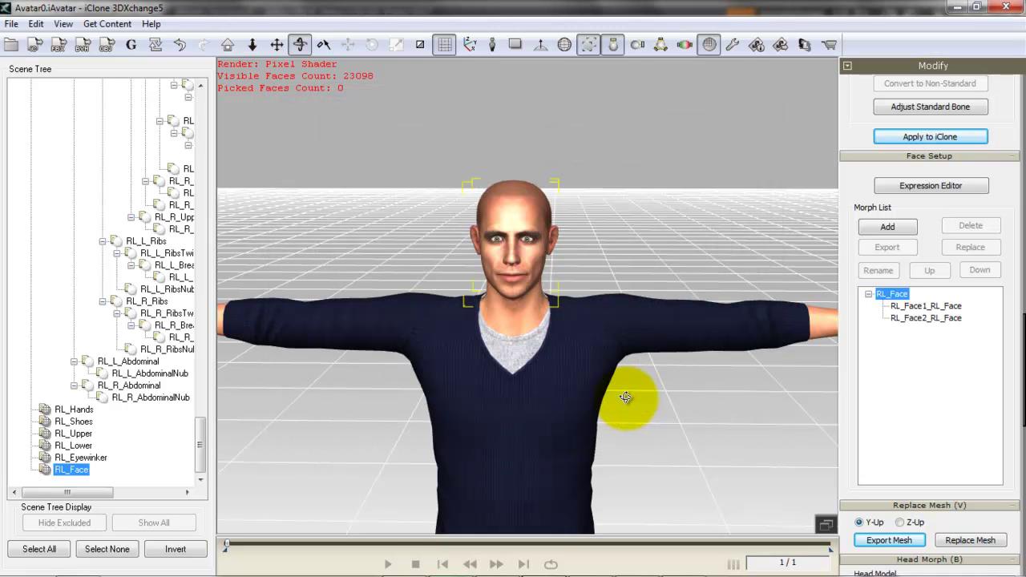
Compare the RL_Face1 and RL_Face2 morphs with the base RL_Face on the avatar
{"action": "left_click", "coordinate": [923, 319]}
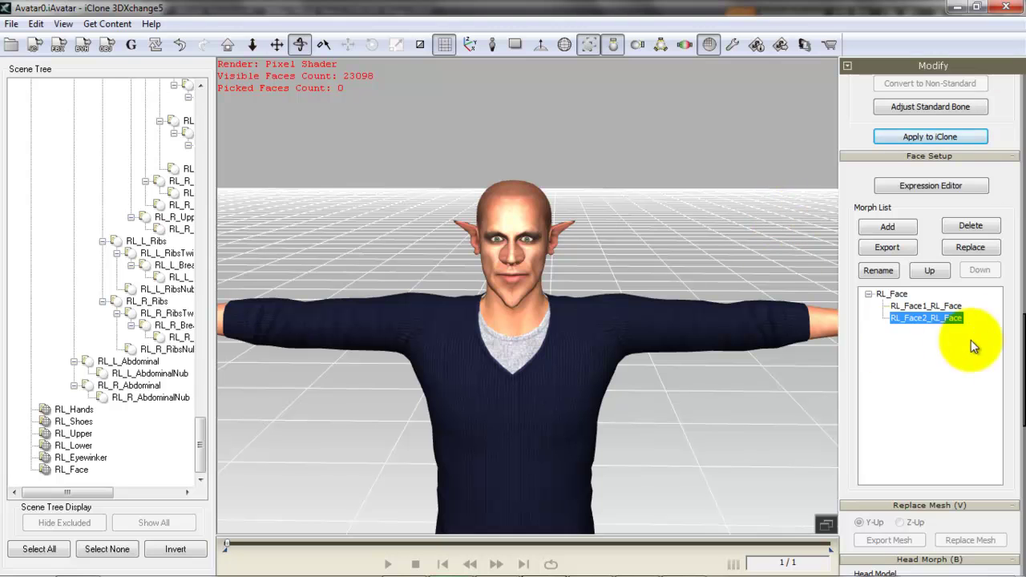
{"action": "left_click", "coordinate": [941, 305]}
{"action": "left_click", "coordinate": [891, 295]}
{"action": "left_click", "coordinate": [898, 306]}
{"action": "left_click", "coordinate": [927, 319]}
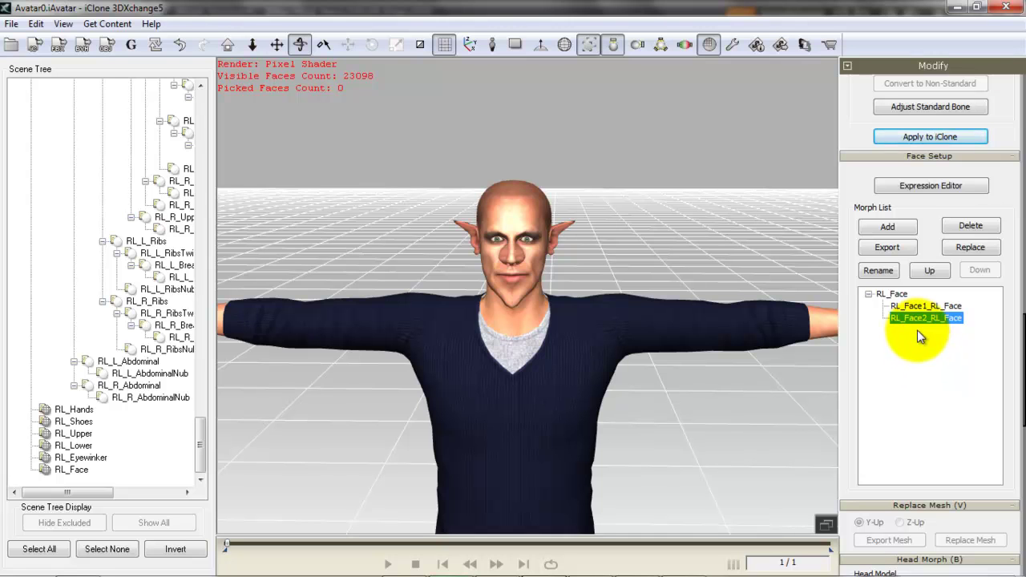
{"action": "left_click", "coordinate": [908, 306]}
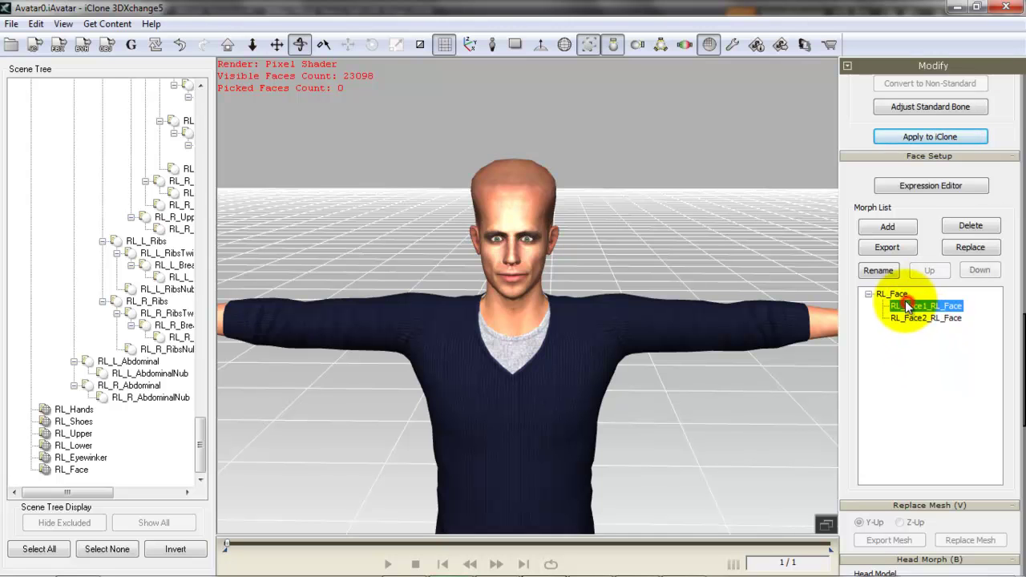
{"action": "left_click", "coordinate": [890, 294]}
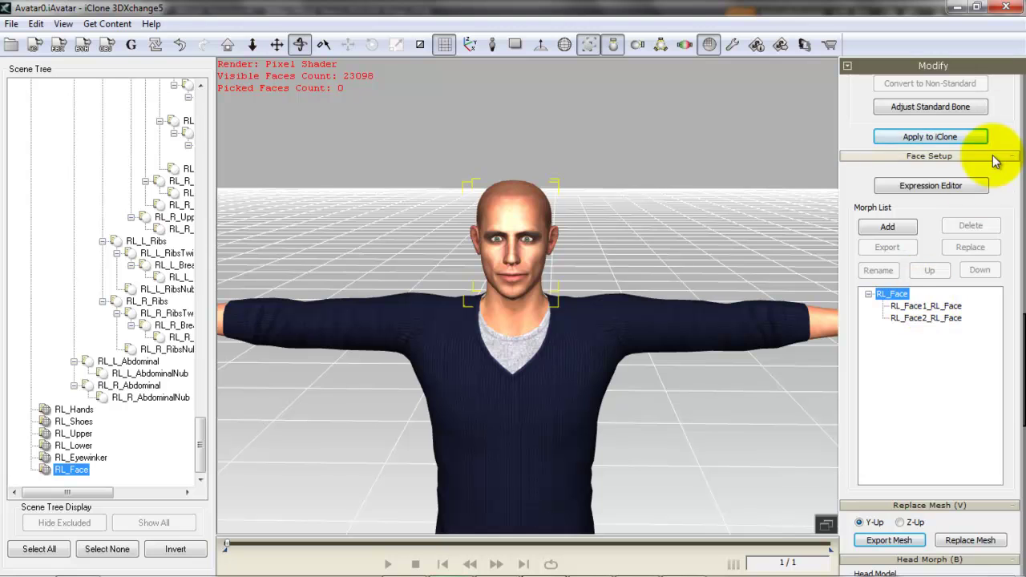
Define the Upward expression of Custom Group 1 in the Expression Editor with the RL_Face1 morph at 100
{"action": "left_click", "coordinate": [922, 193]}
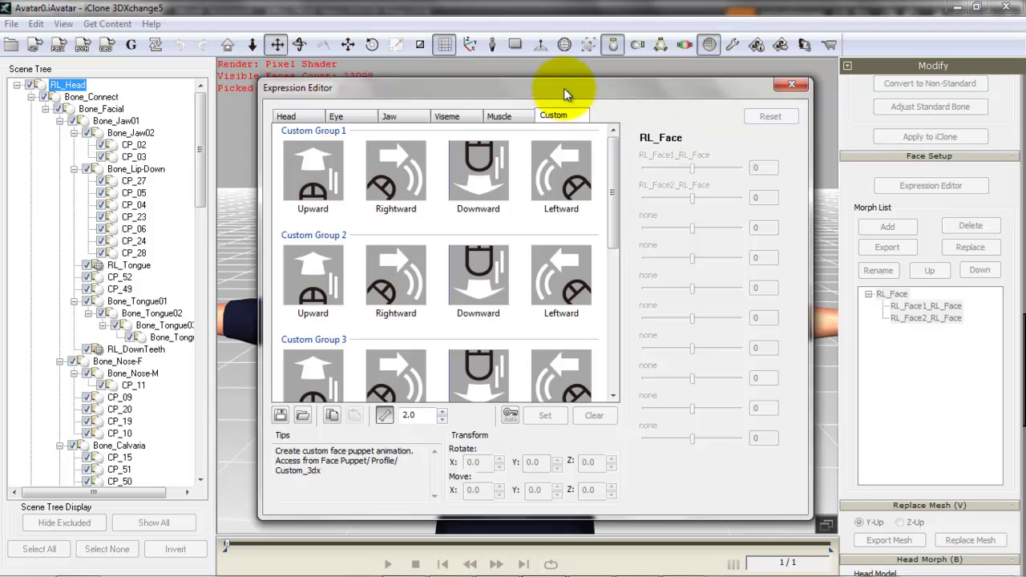
{"action": "left_click_drag", "start_coordinate": [565, 94], "coordinate": [813, 73]}
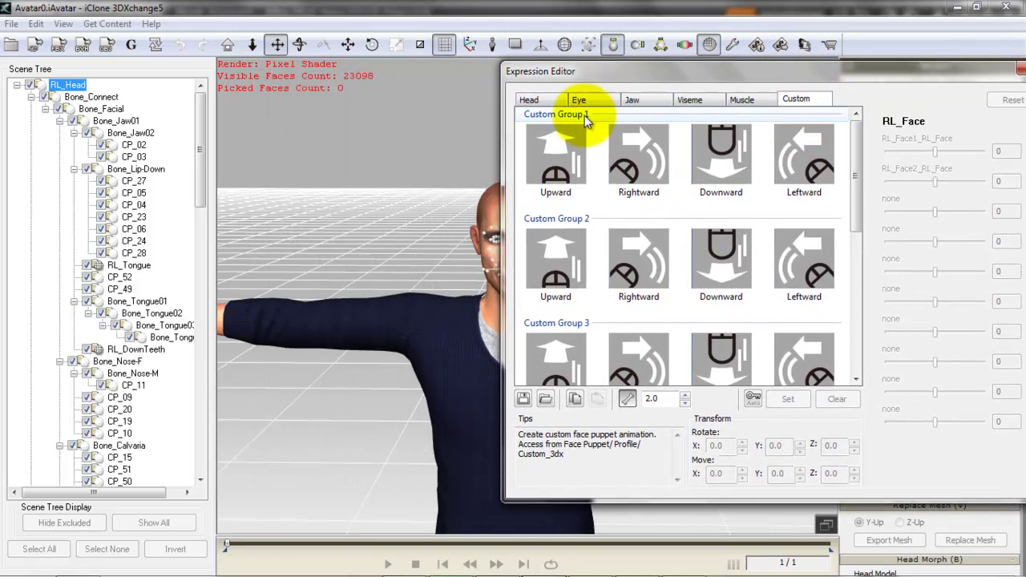
{"action": "left_click_drag", "start_coordinate": [614, 67], "coordinate": [649, 69]}
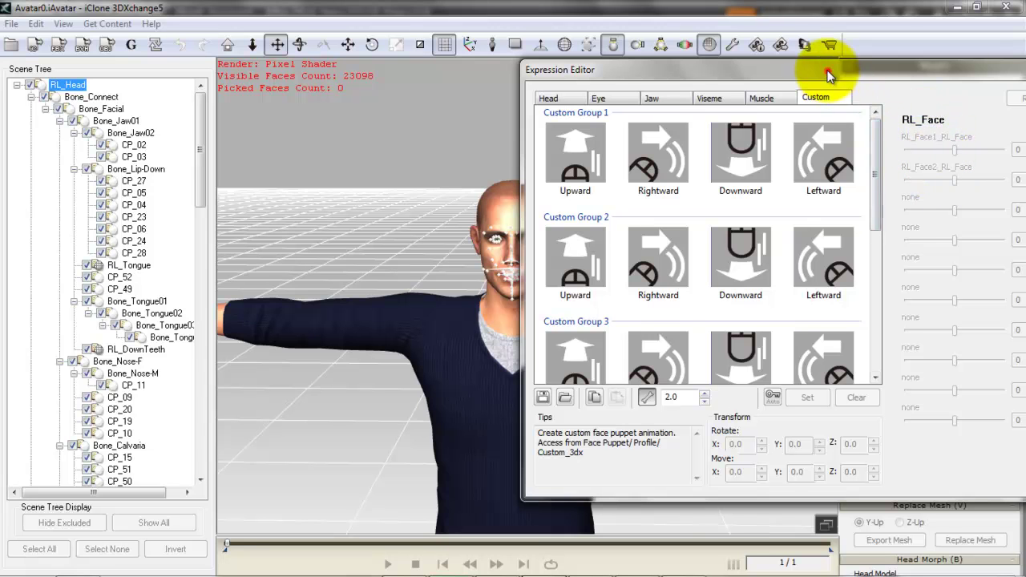
{"action": "left_click_drag", "start_coordinate": [830, 74], "coordinate": [816, 72]}
{"action": "left_click", "coordinate": [561, 158]}
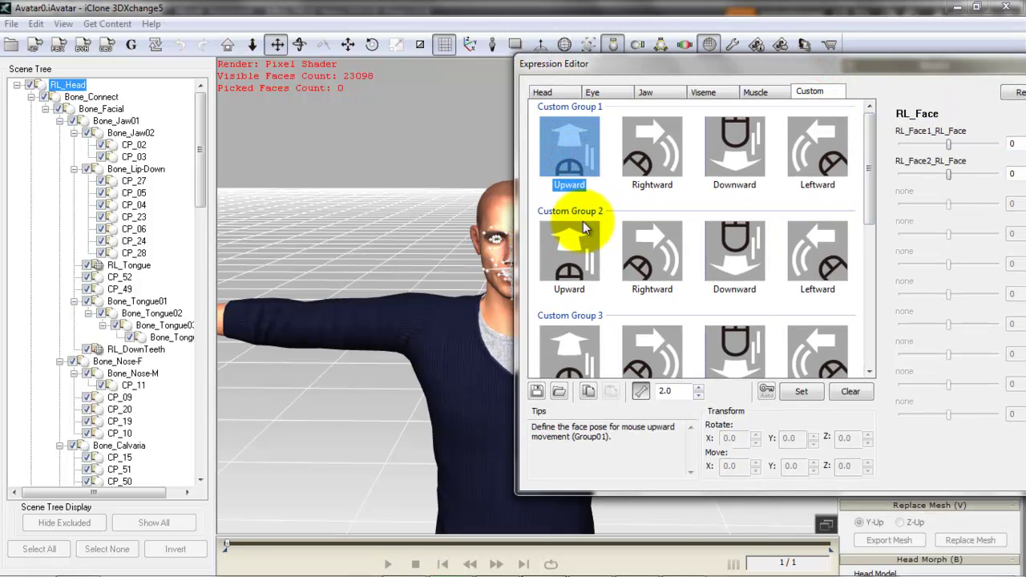
{"action": "left_click_drag", "start_coordinate": [570, 71], "coordinate": [525, 86]}
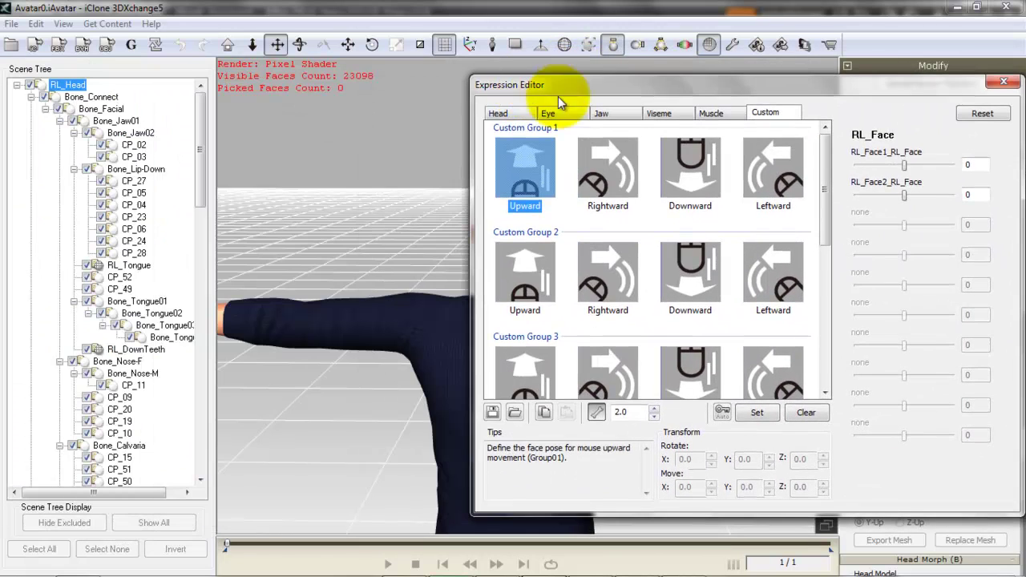
{"action": "left_click_drag", "start_coordinate": [904, 162], "coordinate": [999, 166]}
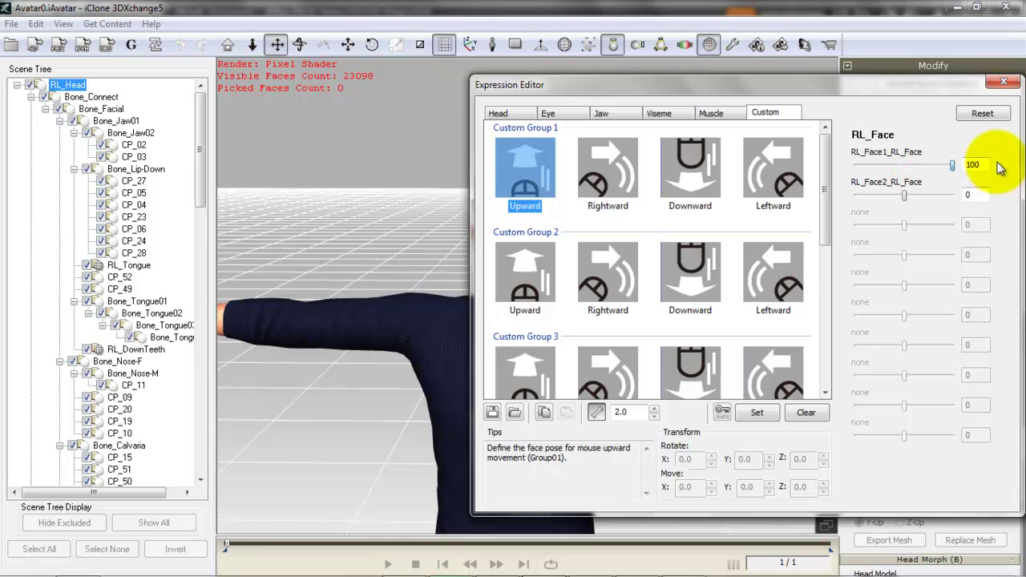
{"action": "left_click", "coordinate": [757, 414]}
Define the Rightward expression of Custom Group 1 with the RL_Face2 morph at its maximum, and close the Expression Editor
{"action": "left_click_drag", "start_coordinate": [565, 86], "coordinate": [639, 82]}
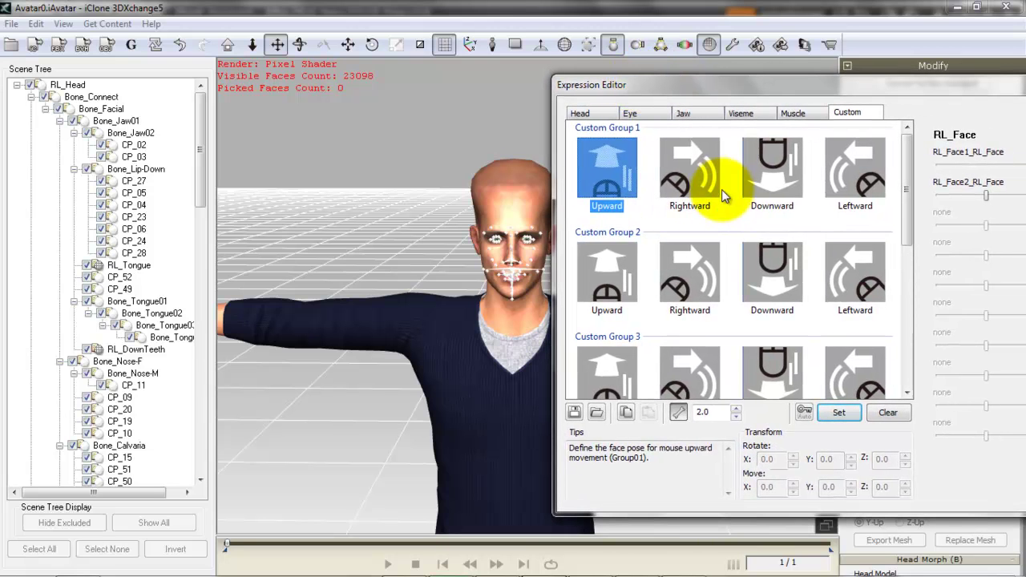
{"action": "left_click", "coordinate": [696, 177]}
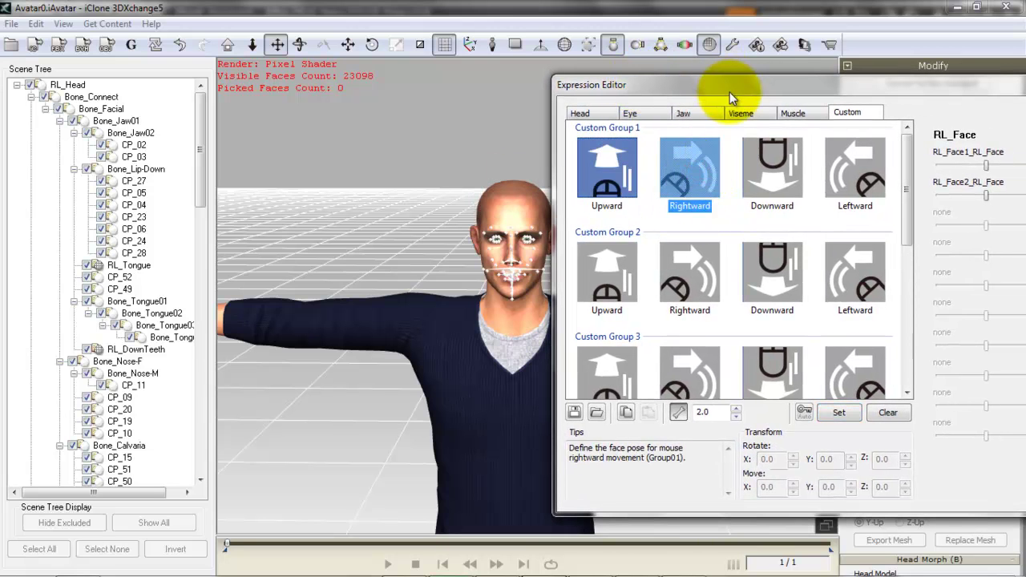
{"action": "left_click_drag", "start_coordinate": [729, 92], "coordinate": [701, 88]}
{"action": "left_click_drag", "start_coordinate": [957, 191], "coordinate": [1006, 191]}
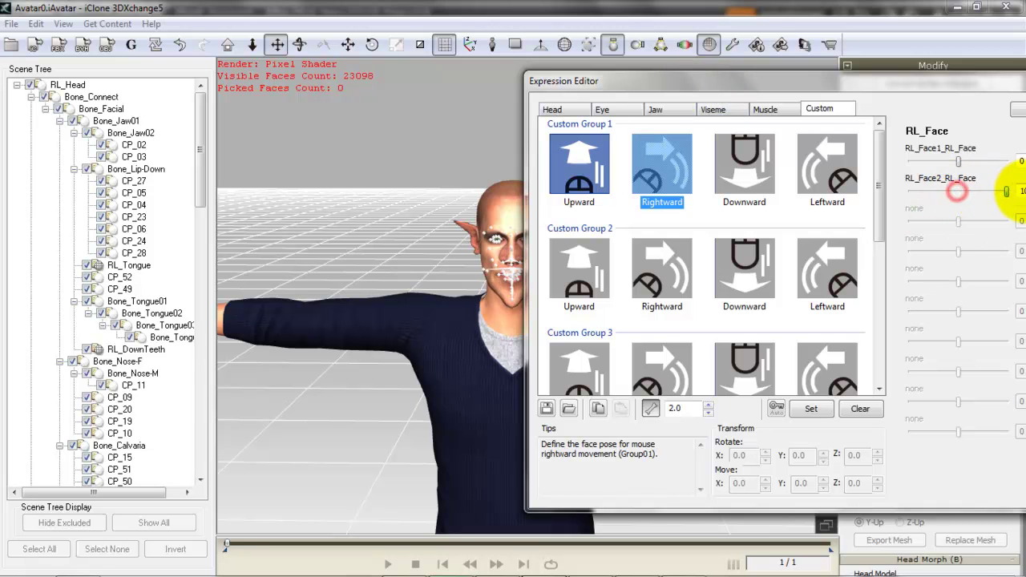
{"action": "left_click_drag", "start_coordinate": [757, 83], "coordinate": [393, 106]}
{"action": "left_click", "coordinate": [786, 400]}
{"action": "left_click", "coordinate": [768, 95]}
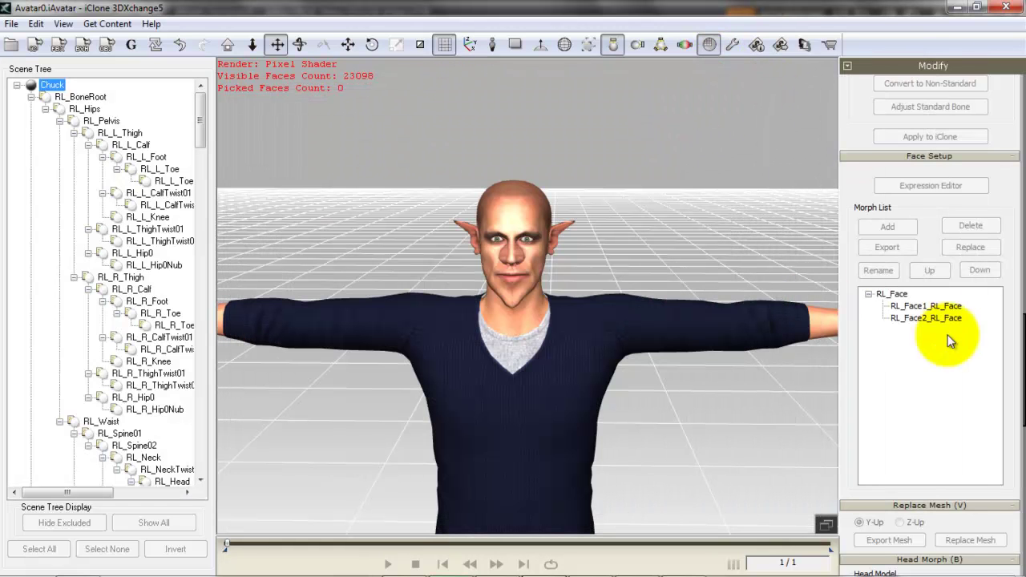
Check the RL_Face morphs once more and apply the Chuck avatar with its custom expressions to iClone
{"action": "left_click_drag", "start_coordinate": [1022, 346], "coordinate": [1020, 321]}
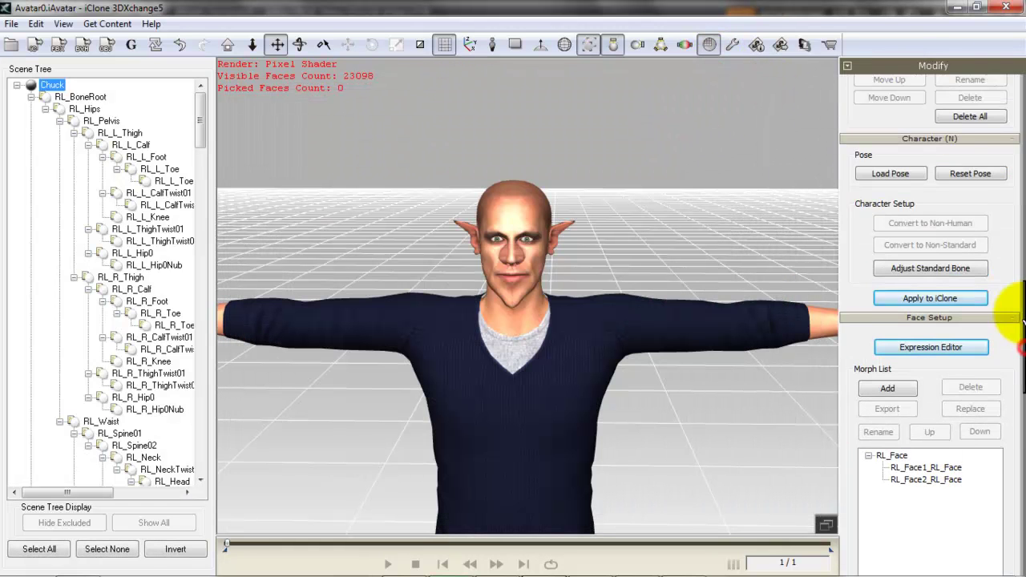
{"action": "left_click", "coordinate": [891, 453]}
{"action": "left_click", "coordinate": [922, 465]}
{"action": "left_click", "coordinate": [911, 476]}
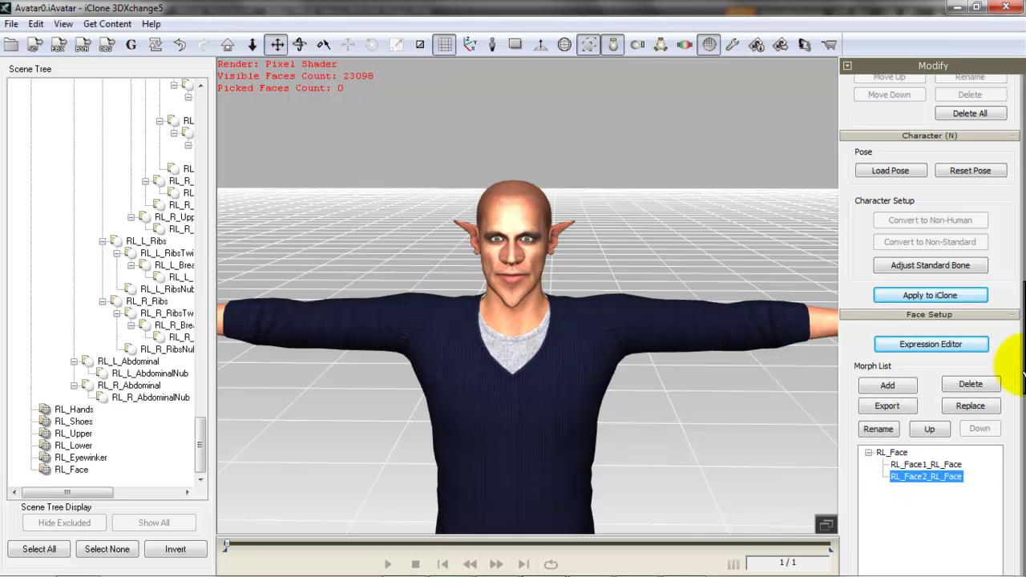
{"action": "scroll", "coordinate": [1012, 408], "scroll_direction": "down", "scroll_amount": 5}
{"action": "left_click_drag", "start_coordinate": [1023, 410], "coordinate": [1020, 330]}
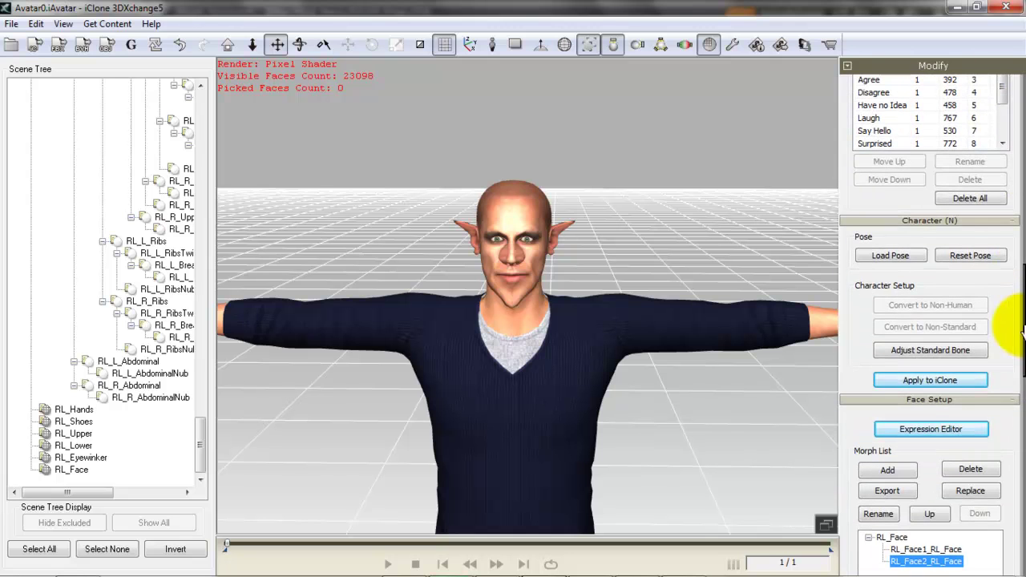
{"action": "left_click", "coordinate": [925, 381]}
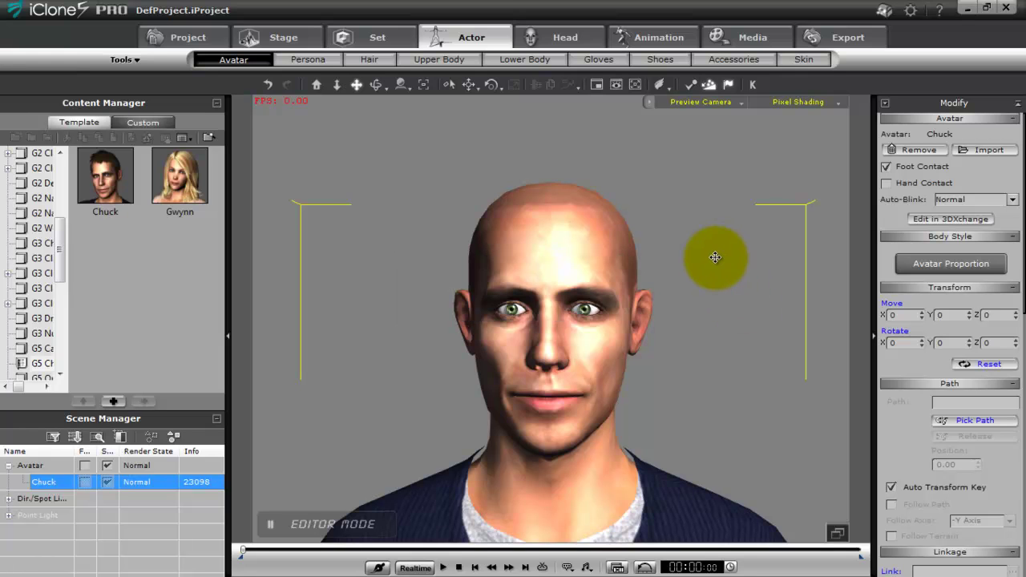
In iClone, preview facial puppeteering on Chuck with the 3DX_Custom face profile, and stop the preview
{"action": "left_click", "coordinate": [657, 37]}
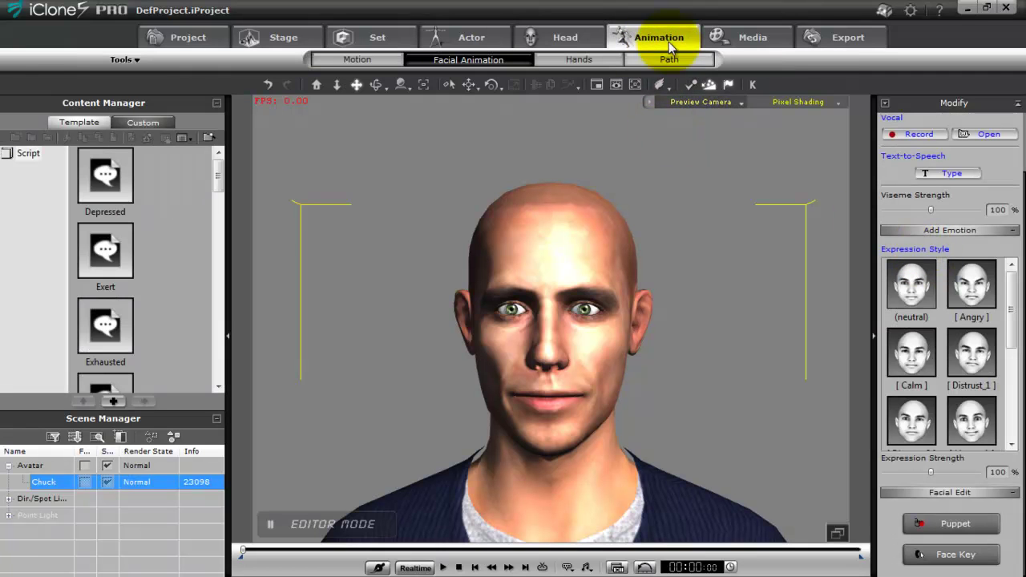
{"action": "left_click", "coordinate": [931, 523]}
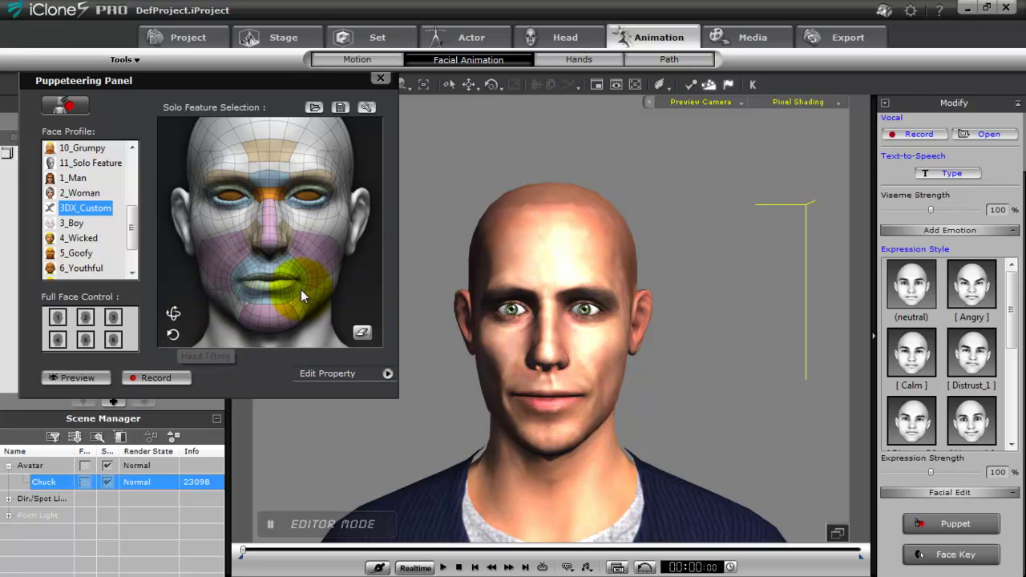
{"action": "left_click", "coordinate": [74, 378]}
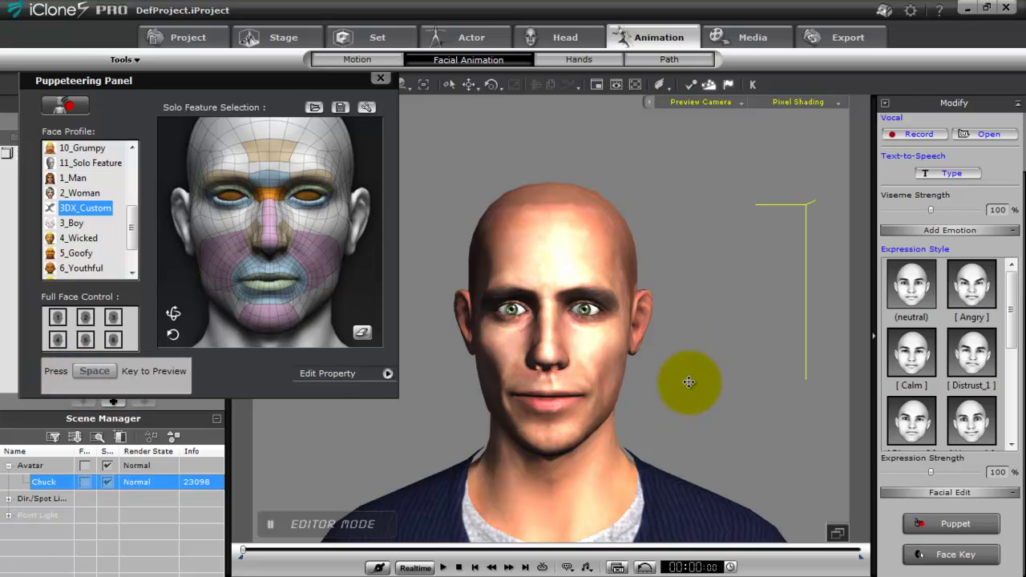
{"action": "key", "text": "space"}
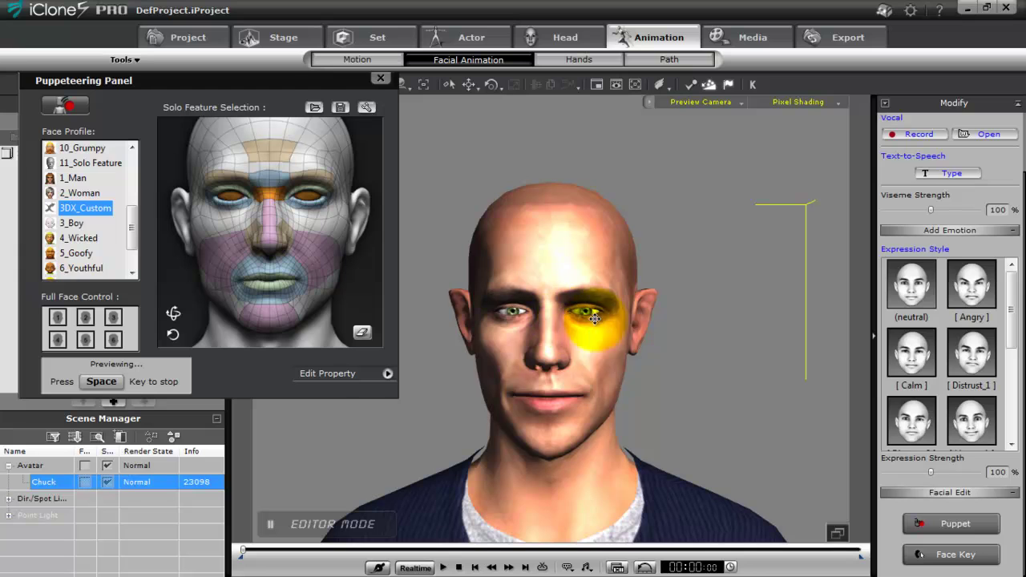
{"action": "key", "text": "space"}
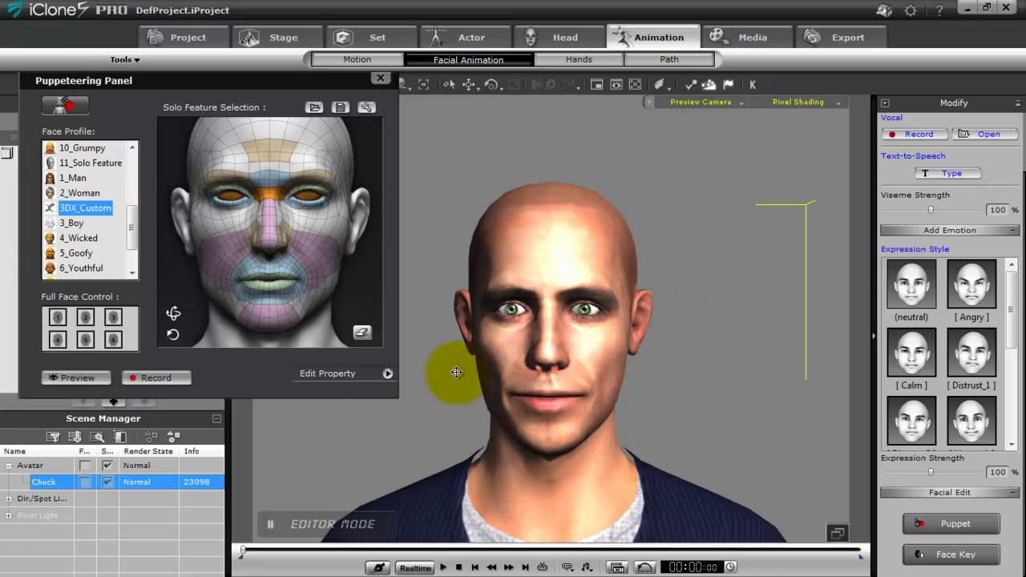